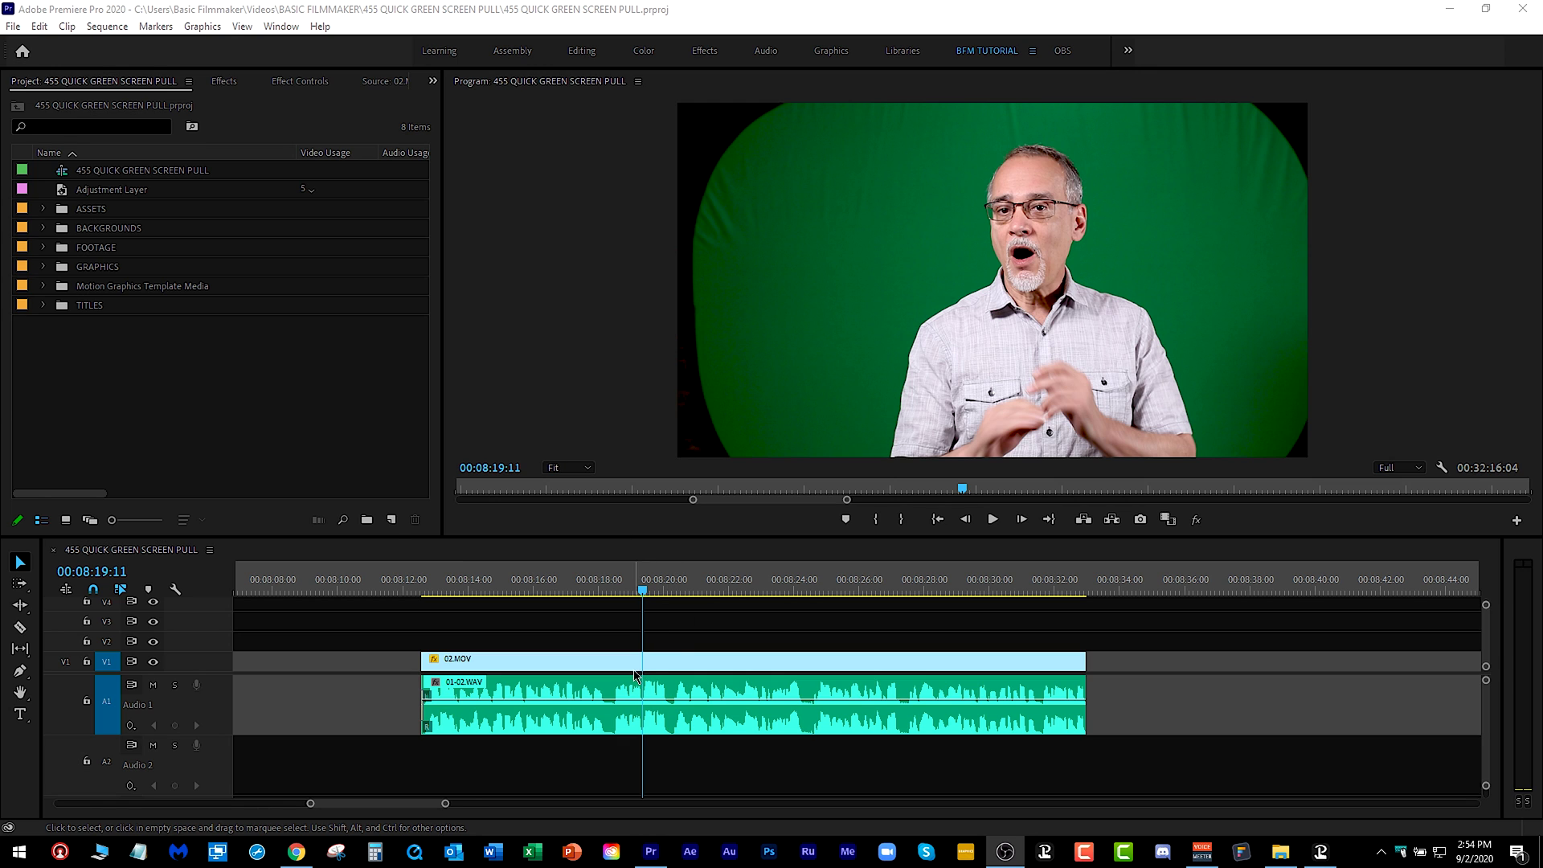
Step: Find Ultra Key with an Effects search for 'ultr' and apply it to 02.MOV
{"action": "left_click", "coordinate": [223, 80]}
{"action": "left_click", "coordinate": [96, 103]}
{"action": "type", "text": "ultr"}
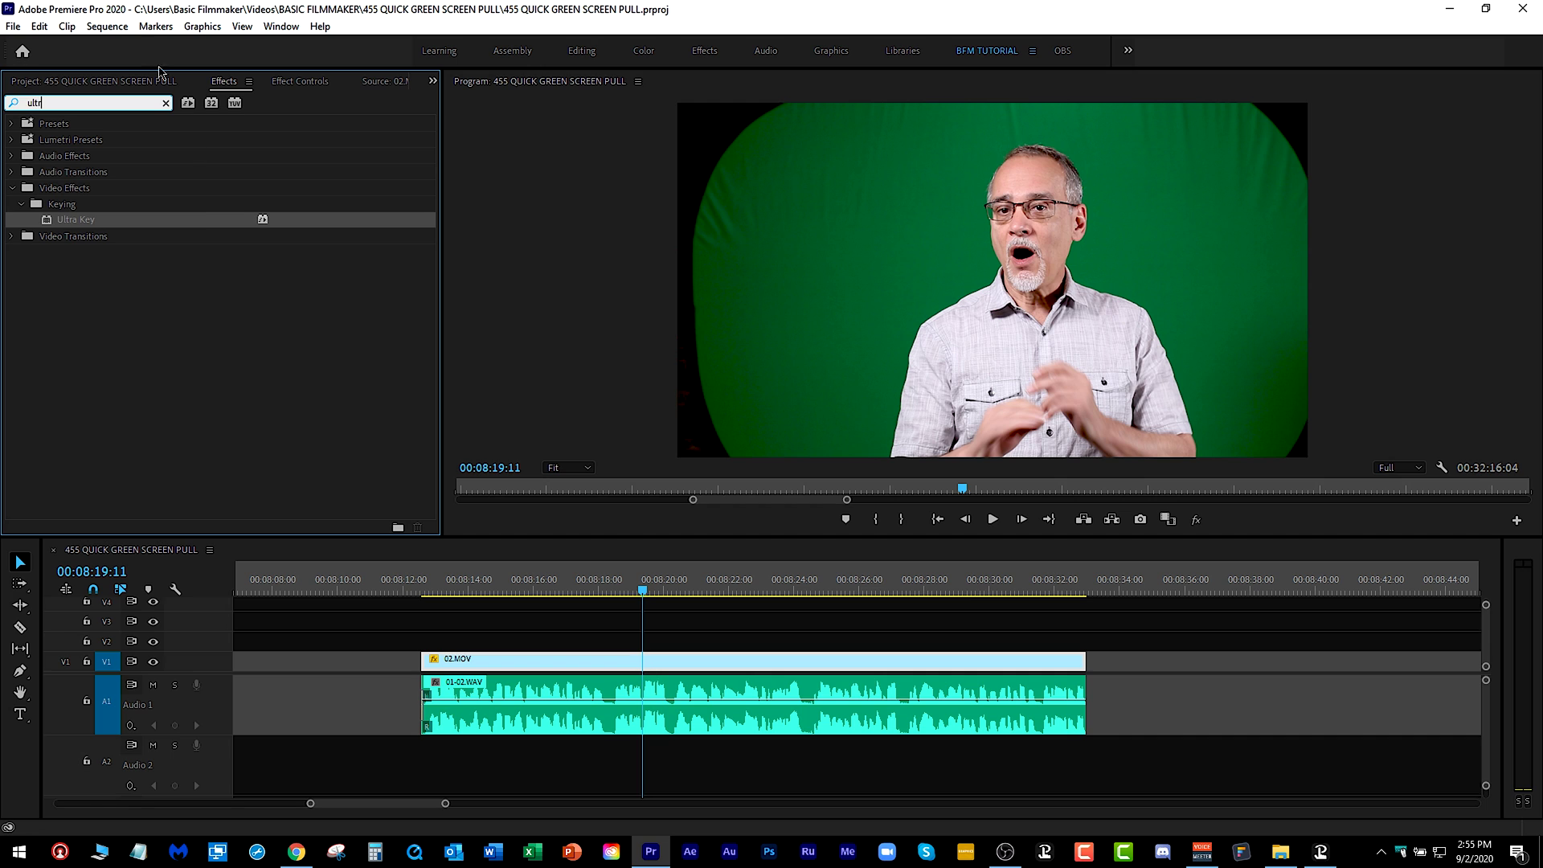
{"action": "left_click_drag", "start_coordinate": [48, 223], "coordinate": [539, 659]}
Step: Sample the green backdrop as Ultra Key's colour and switch Output to Alpha Channel
{"action": "left_click", "coordinate": [309, 87]}
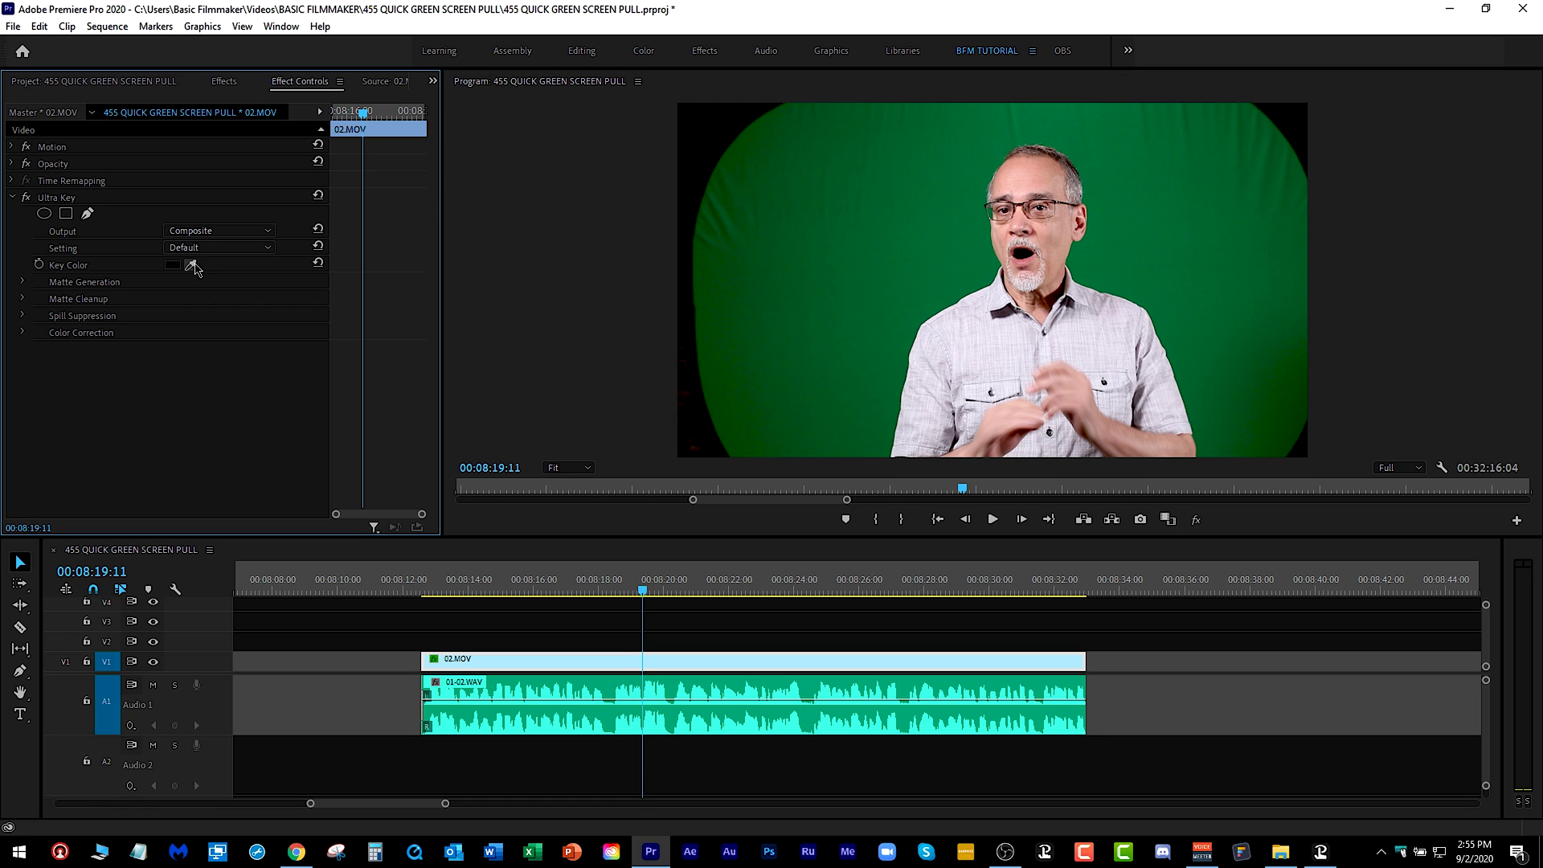
{"action": "left_click_drag", "start_coordinate": [191, 265], "coordinate": [971, 277]}
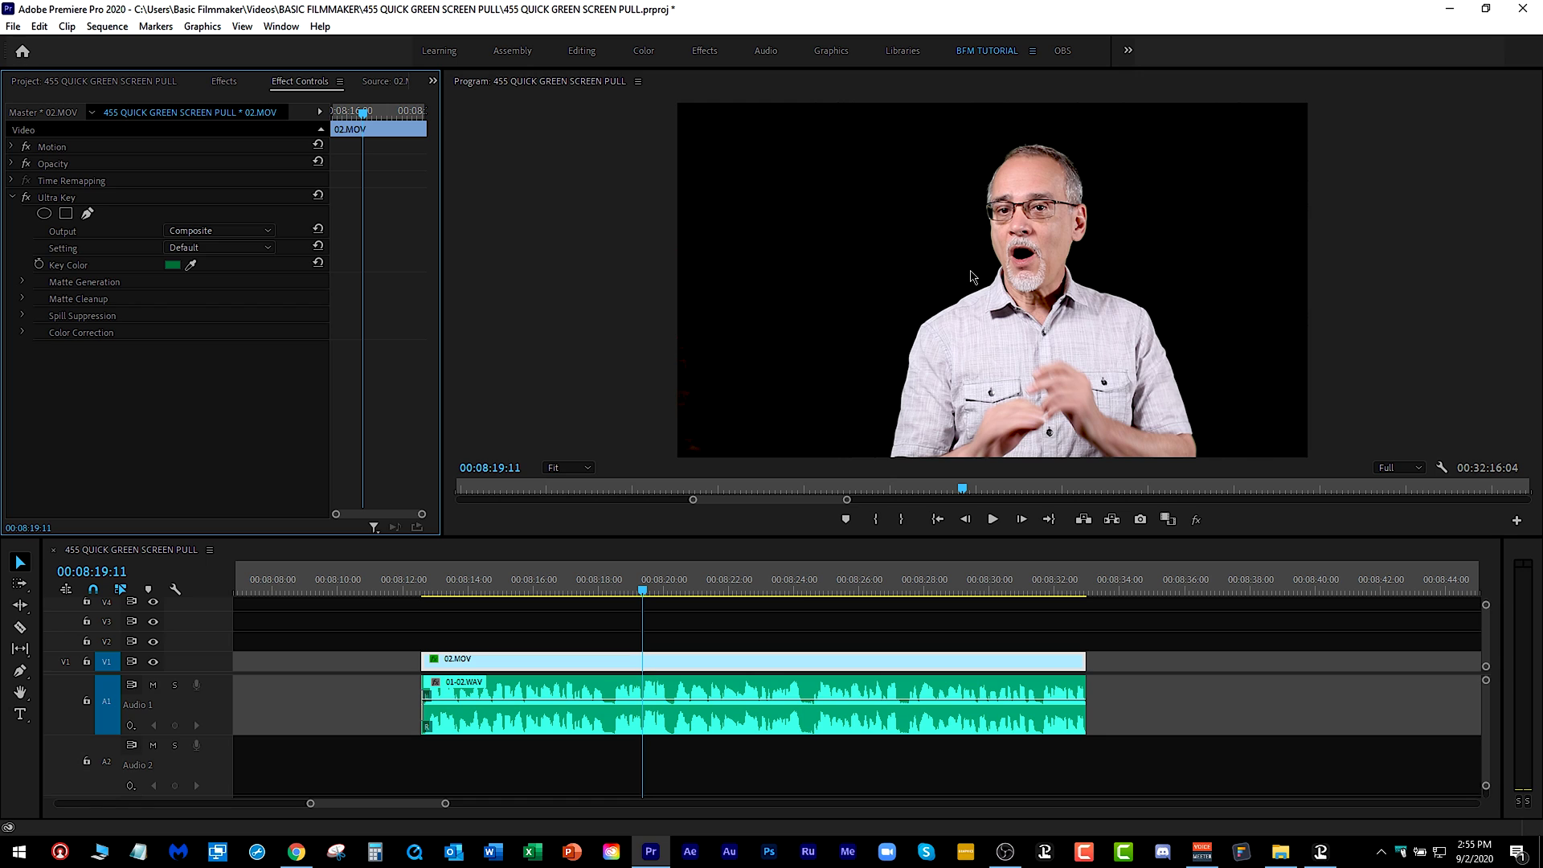
{"action": "left_click", "coordinate": [207, 233]}
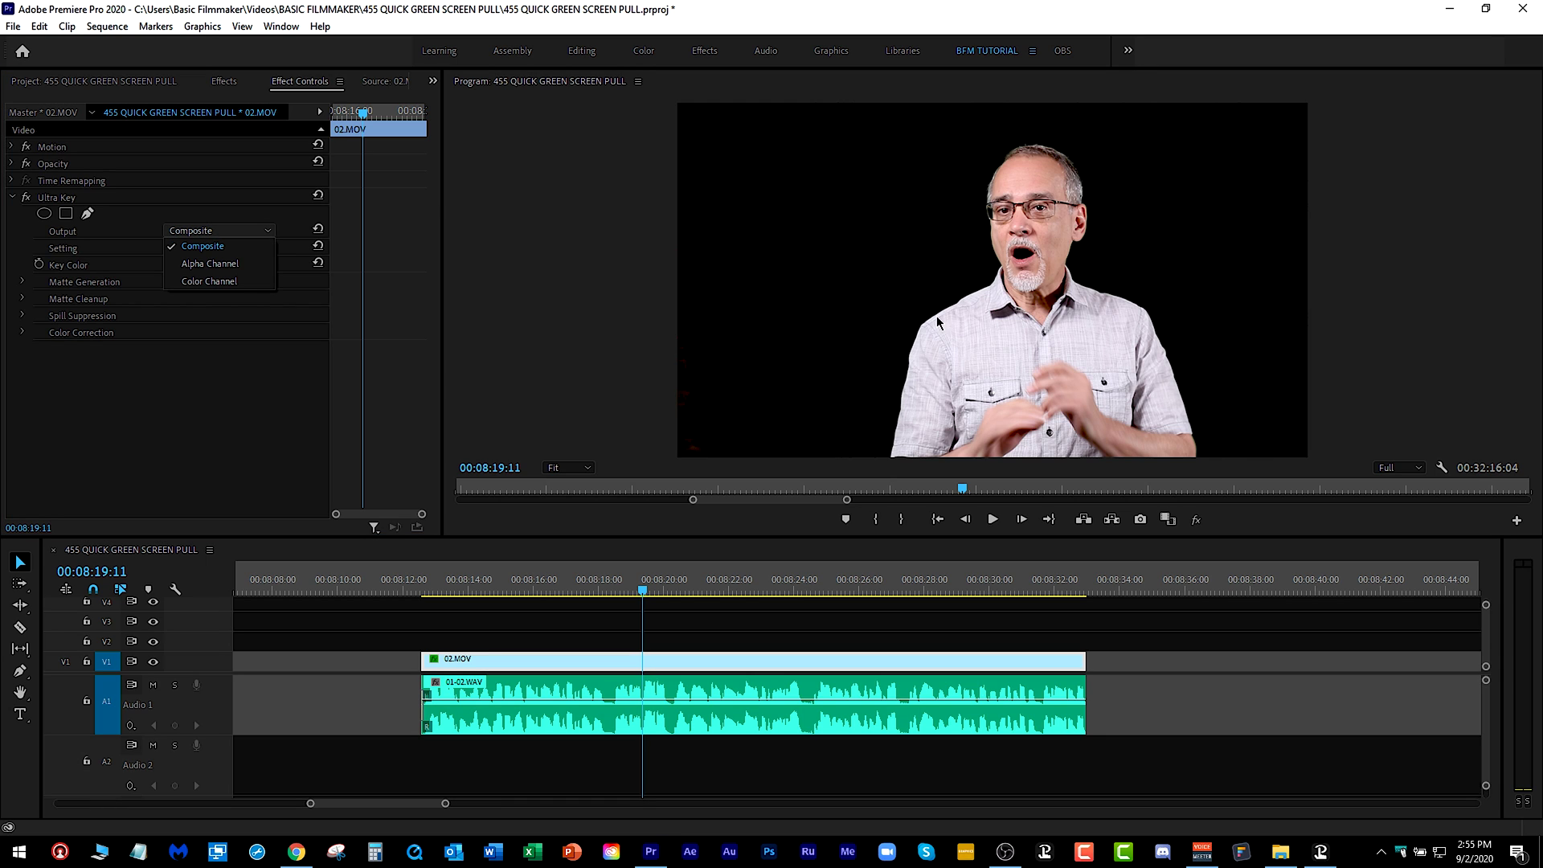
Step: Set Matte Generation to Pedestal 100.0, Transparency 54.2 and Shadow 49.7 while viewing the alpha matte
{"action": "left_click", "coordinate": [210, 264]}
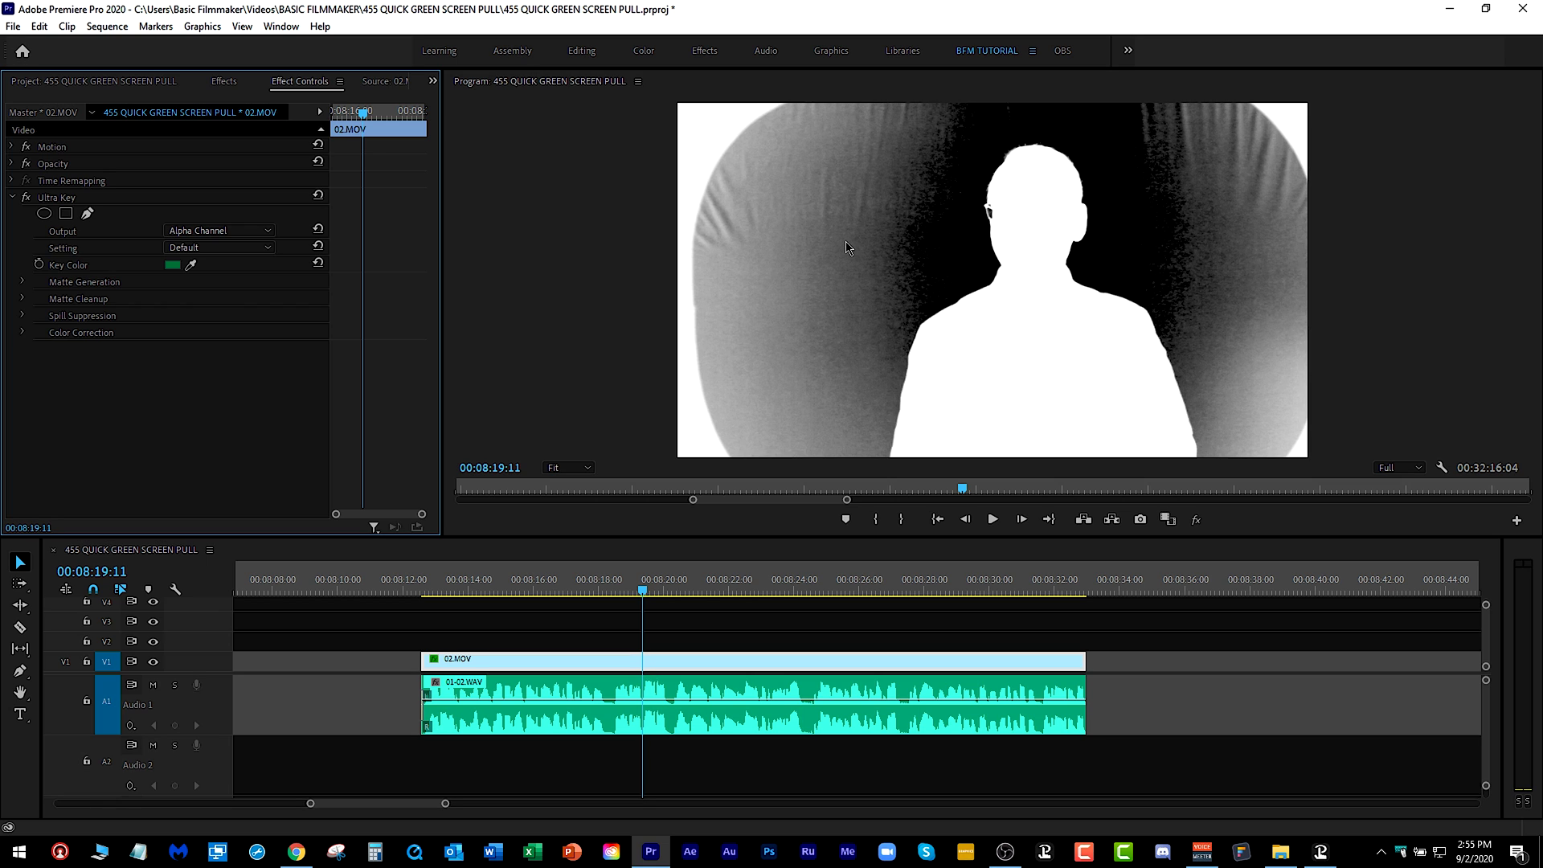
{"action": "left_click", "coordinate": [22, 282]}
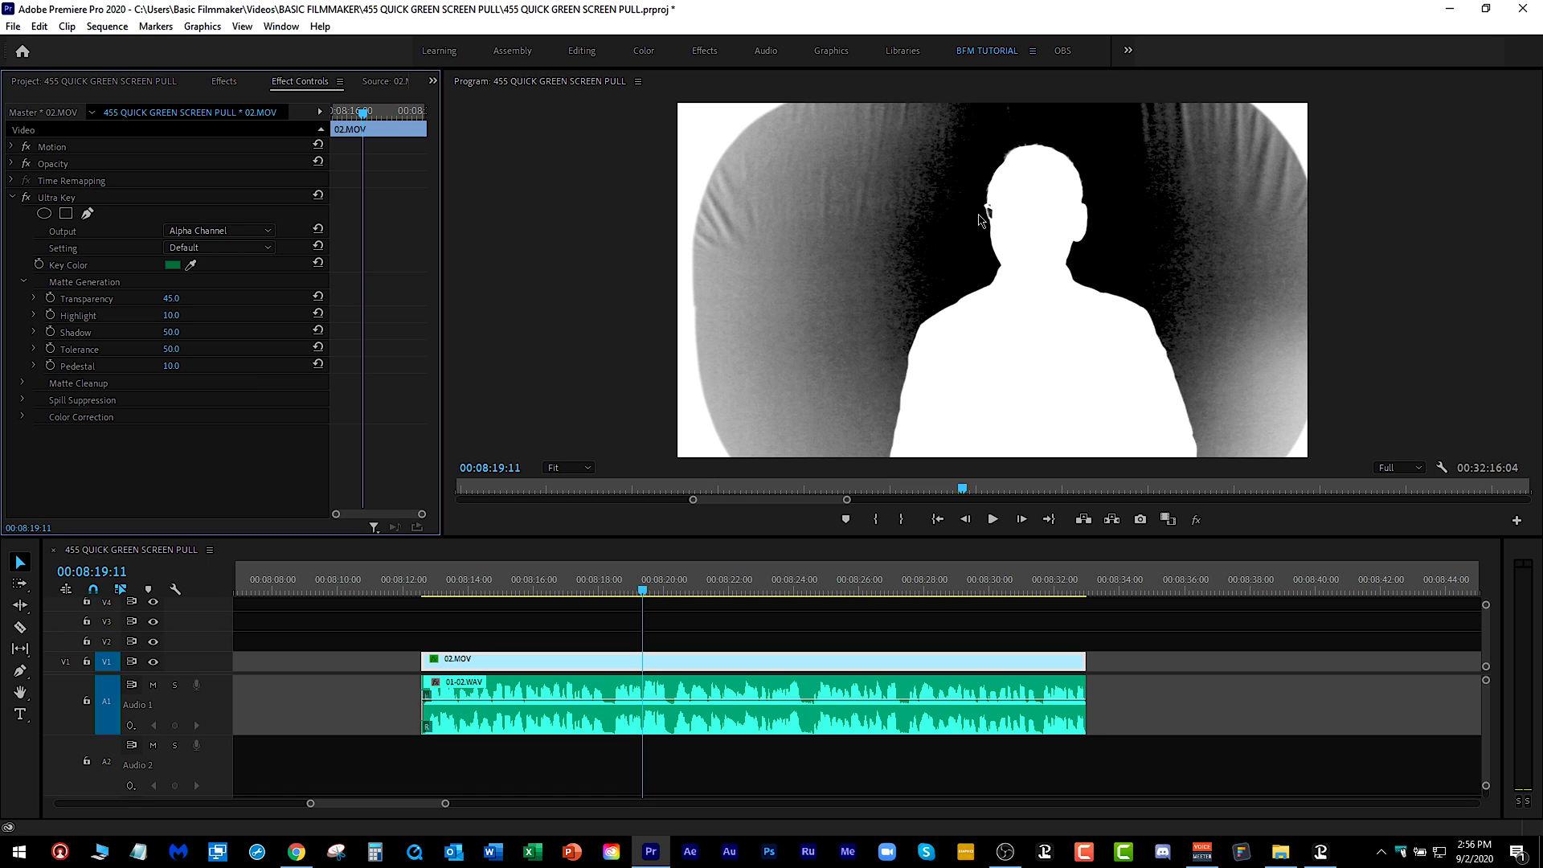
{"action": "left_click_drag", "start_coordinate": [170, 367], "coordinate": [250, 372]}
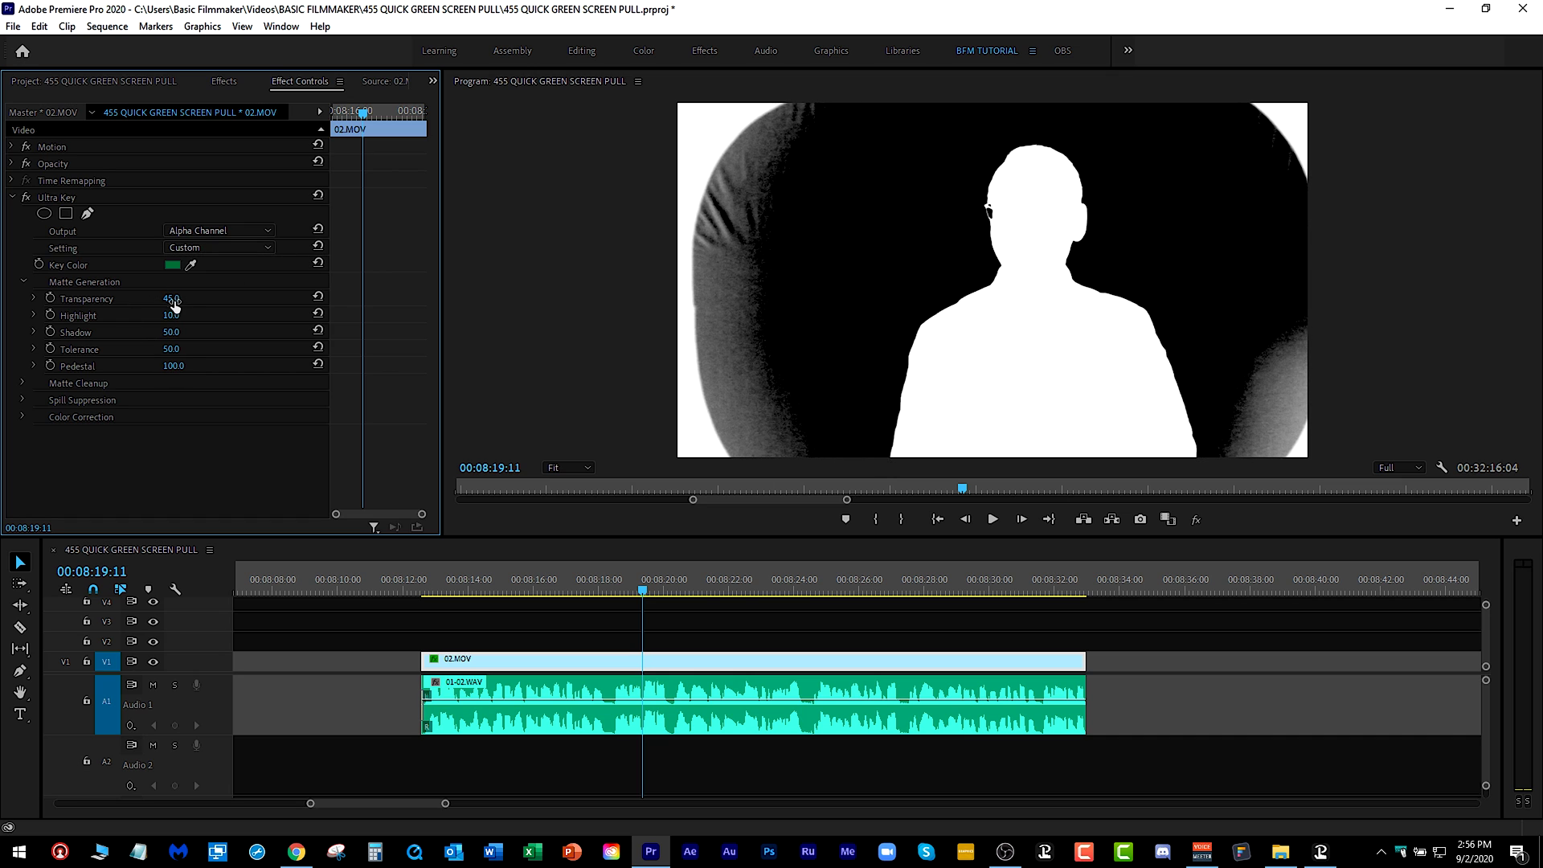
{"action": "left_click_drag", "start_coordinate": [171, 298], "coordinate": [200, 298]}
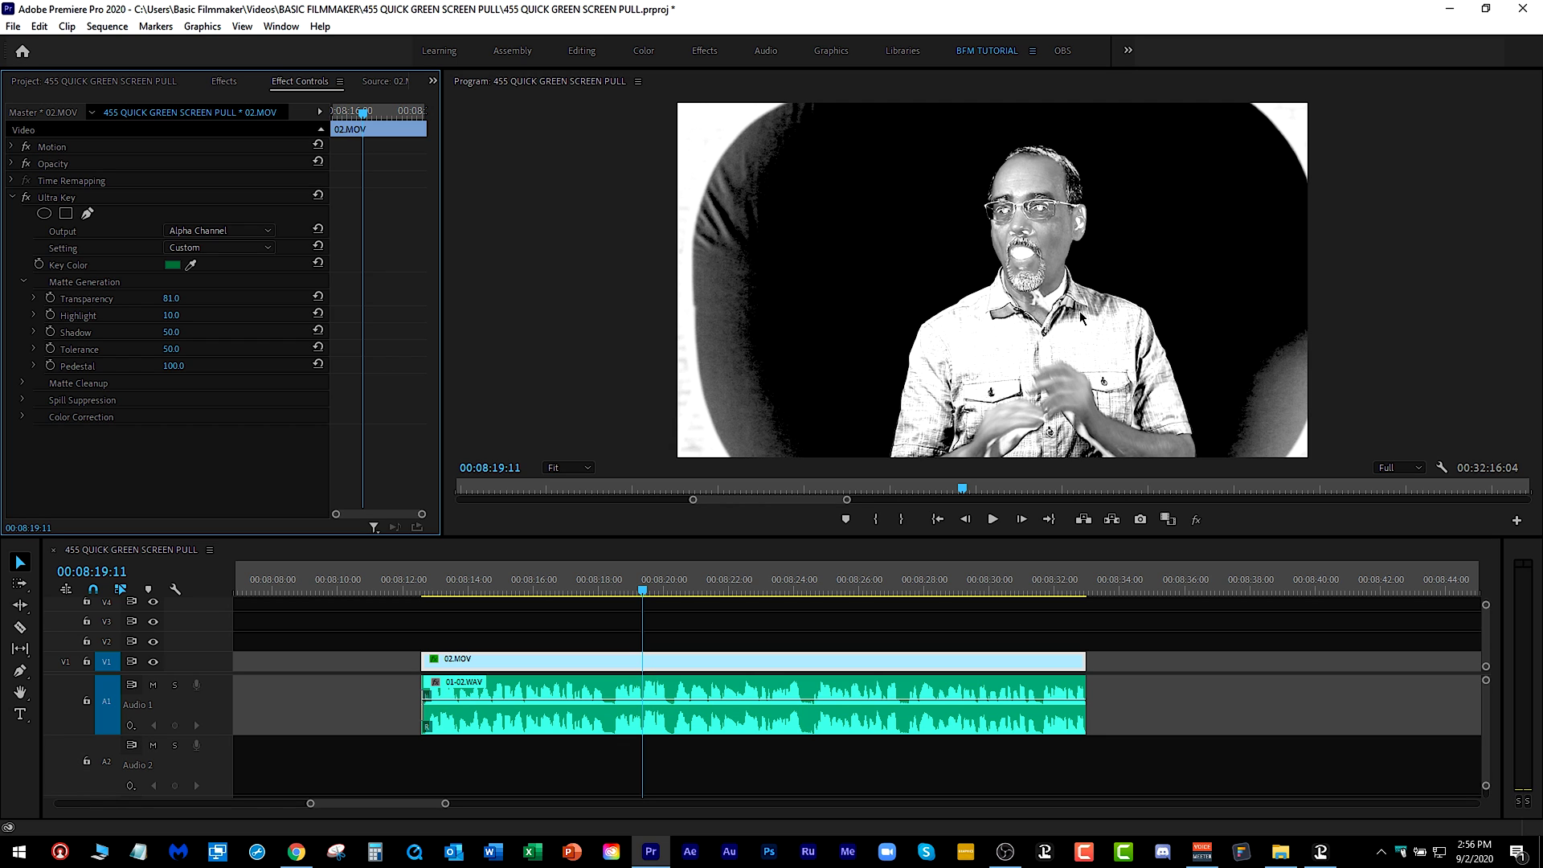
{"action": "left_click_drag", "start_coordinate": [169, 298], "coordinate": [147, 298]}
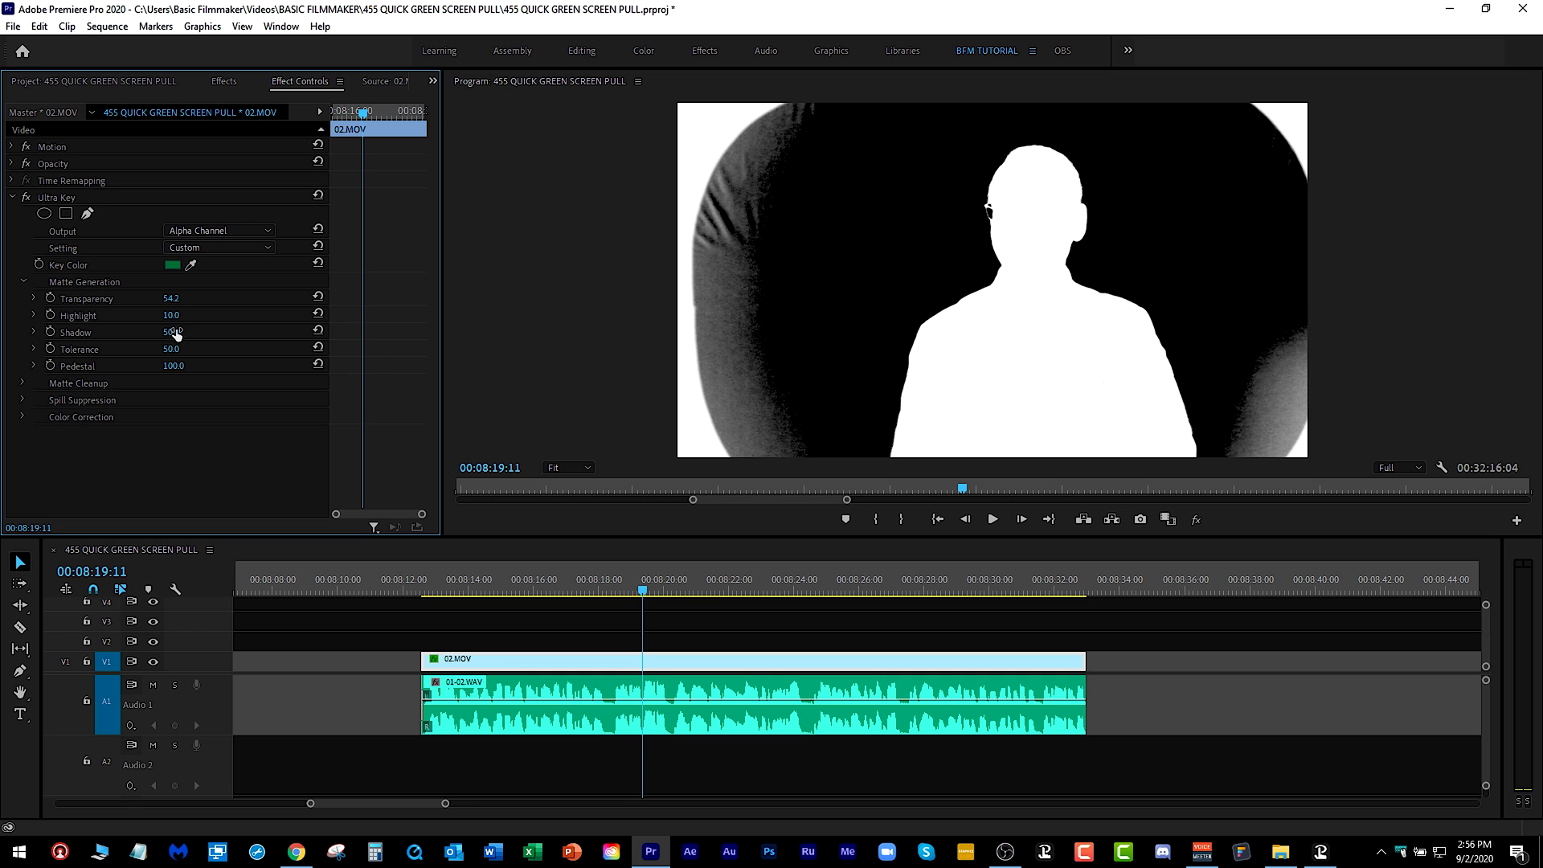
{"action": "left_click_drag", "start_coordinate": [176, 333], "coordinate": [163, 334]}
Step: Compare the Composite output with the alpha matte and scrub through the clip to check it
{"action": "left_click", "coordinate": [219, 231]}
{"action": "left_click", "coordinate": [201, 243]}
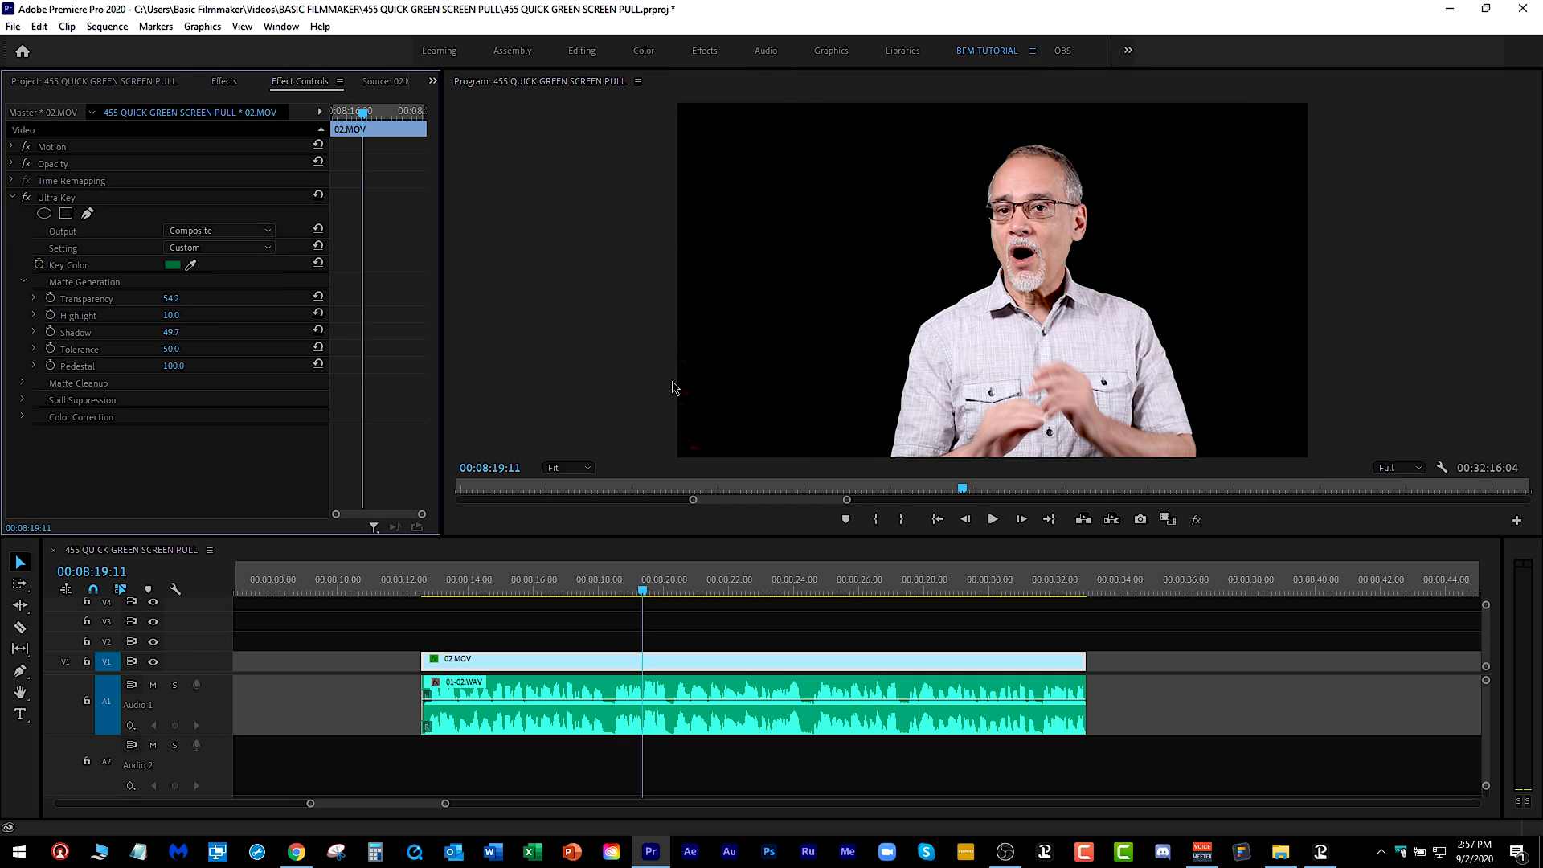
{"action": "left_click", "coordinate": [223, 247]}
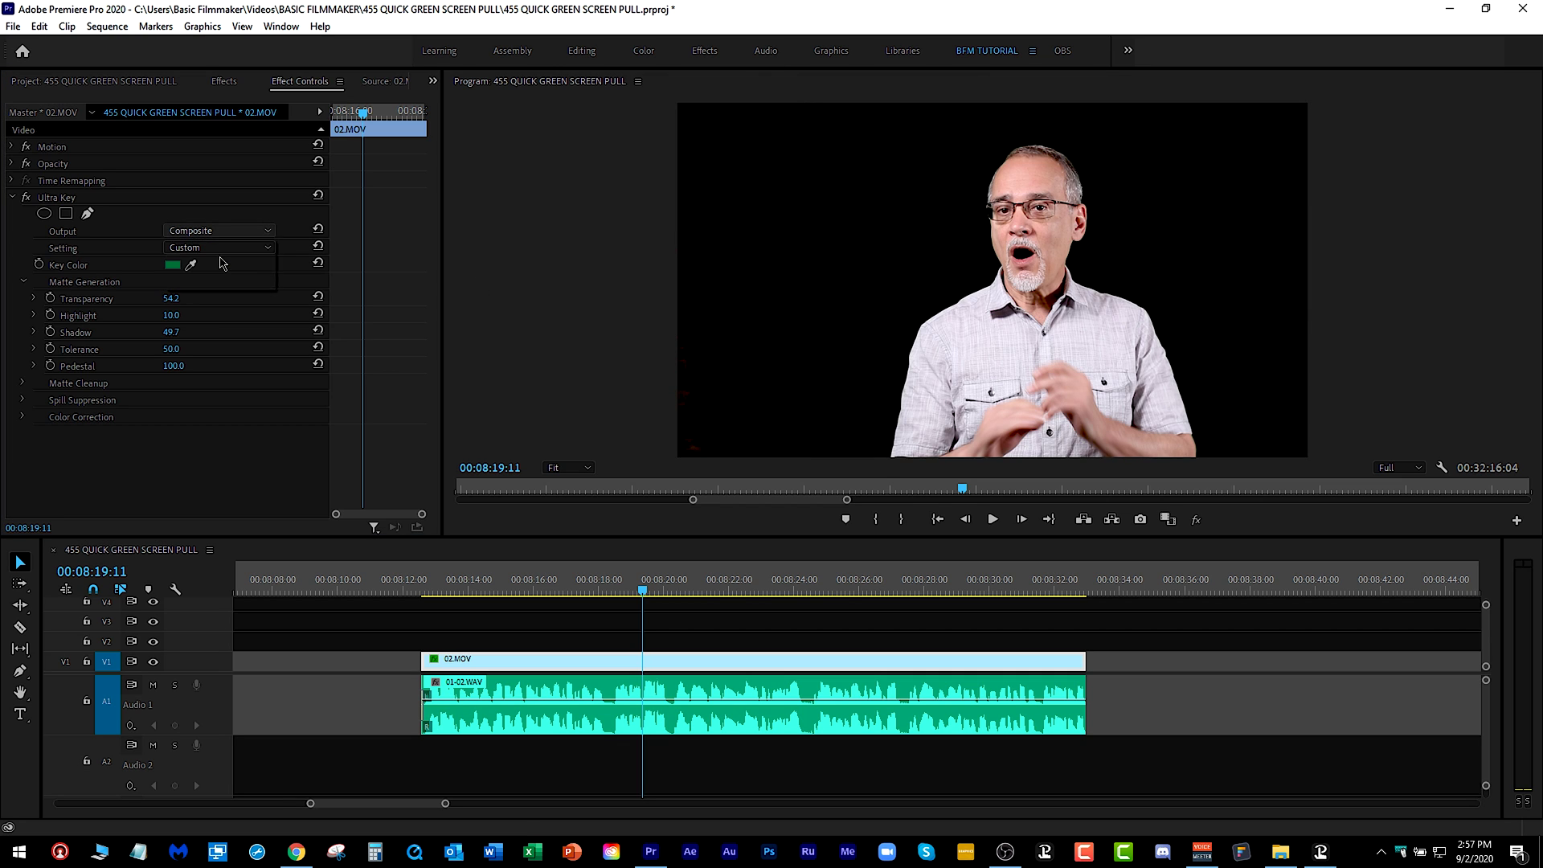
{"action": "left_click", "coordinate": [222, 263]}
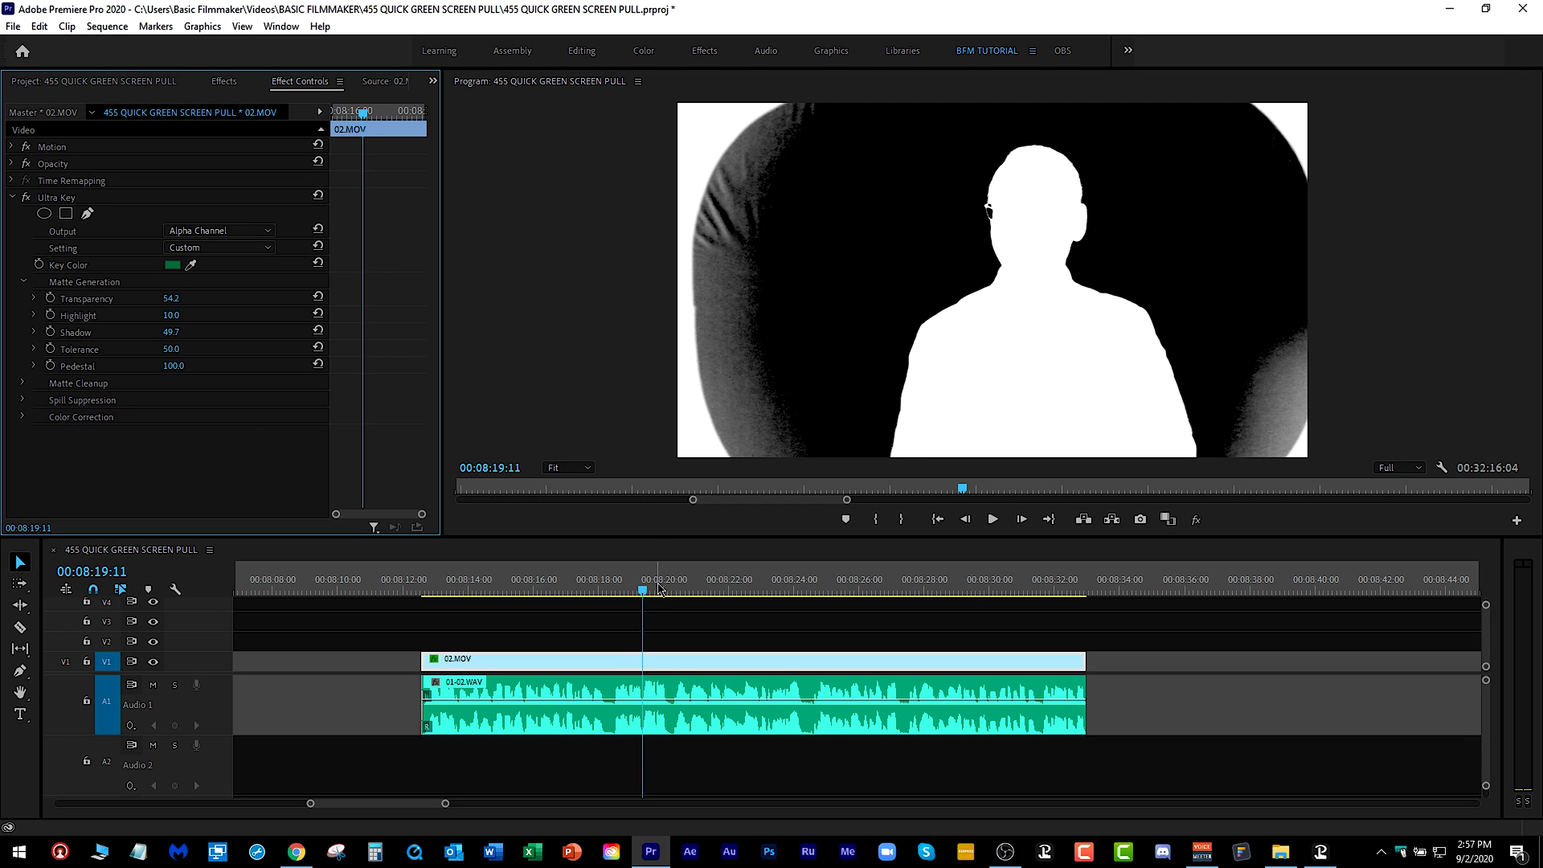
{"action": "left_click_drag", "start_coordinate": [656, 591], "coordinate": [710, 593]}
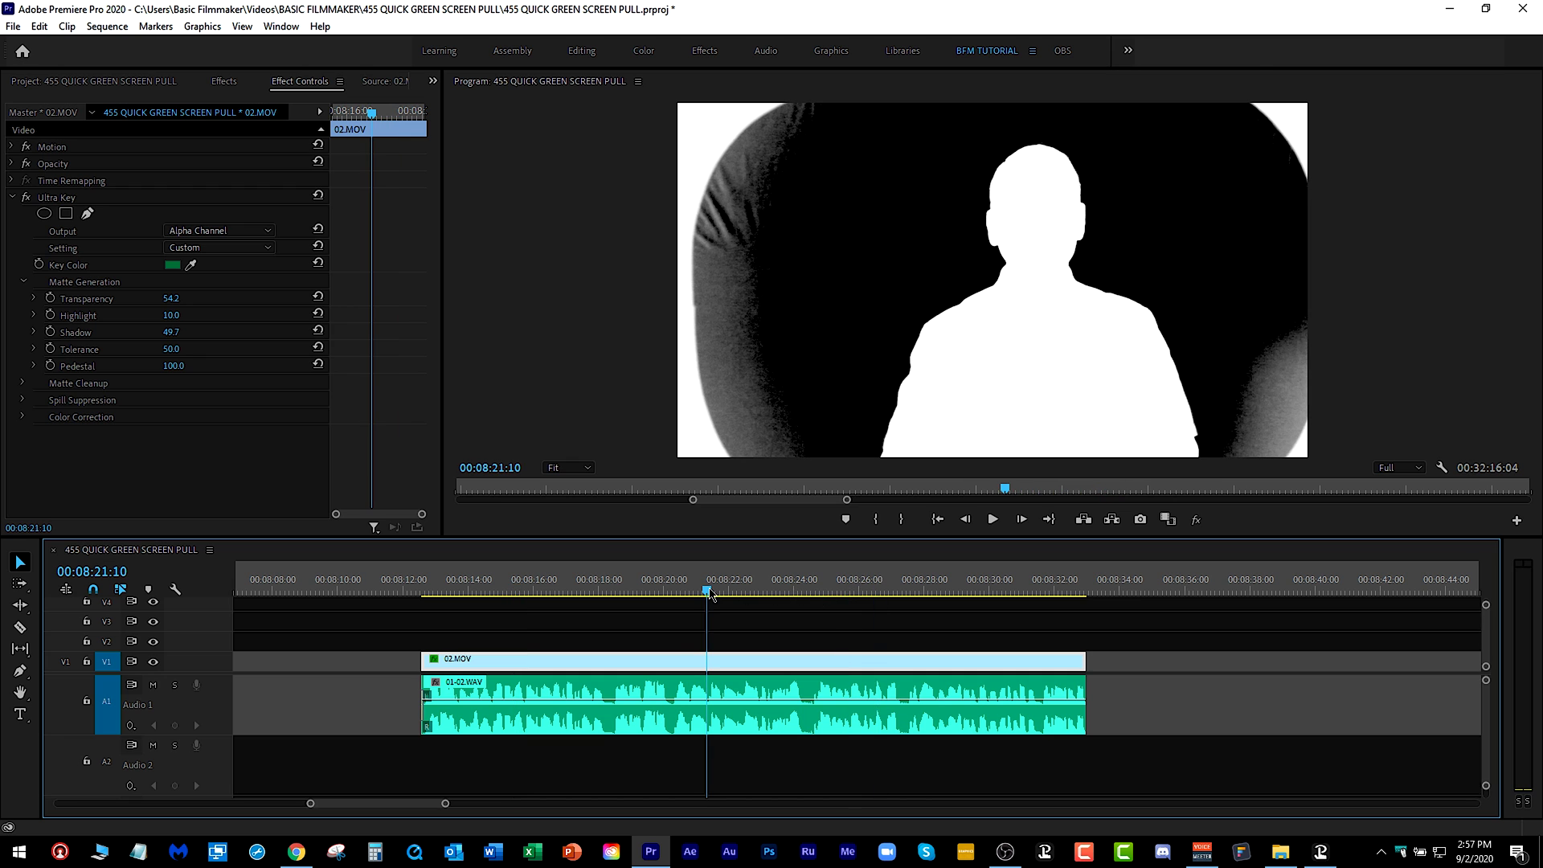
{"action": "left_click", "coordinate": [13, 164]}
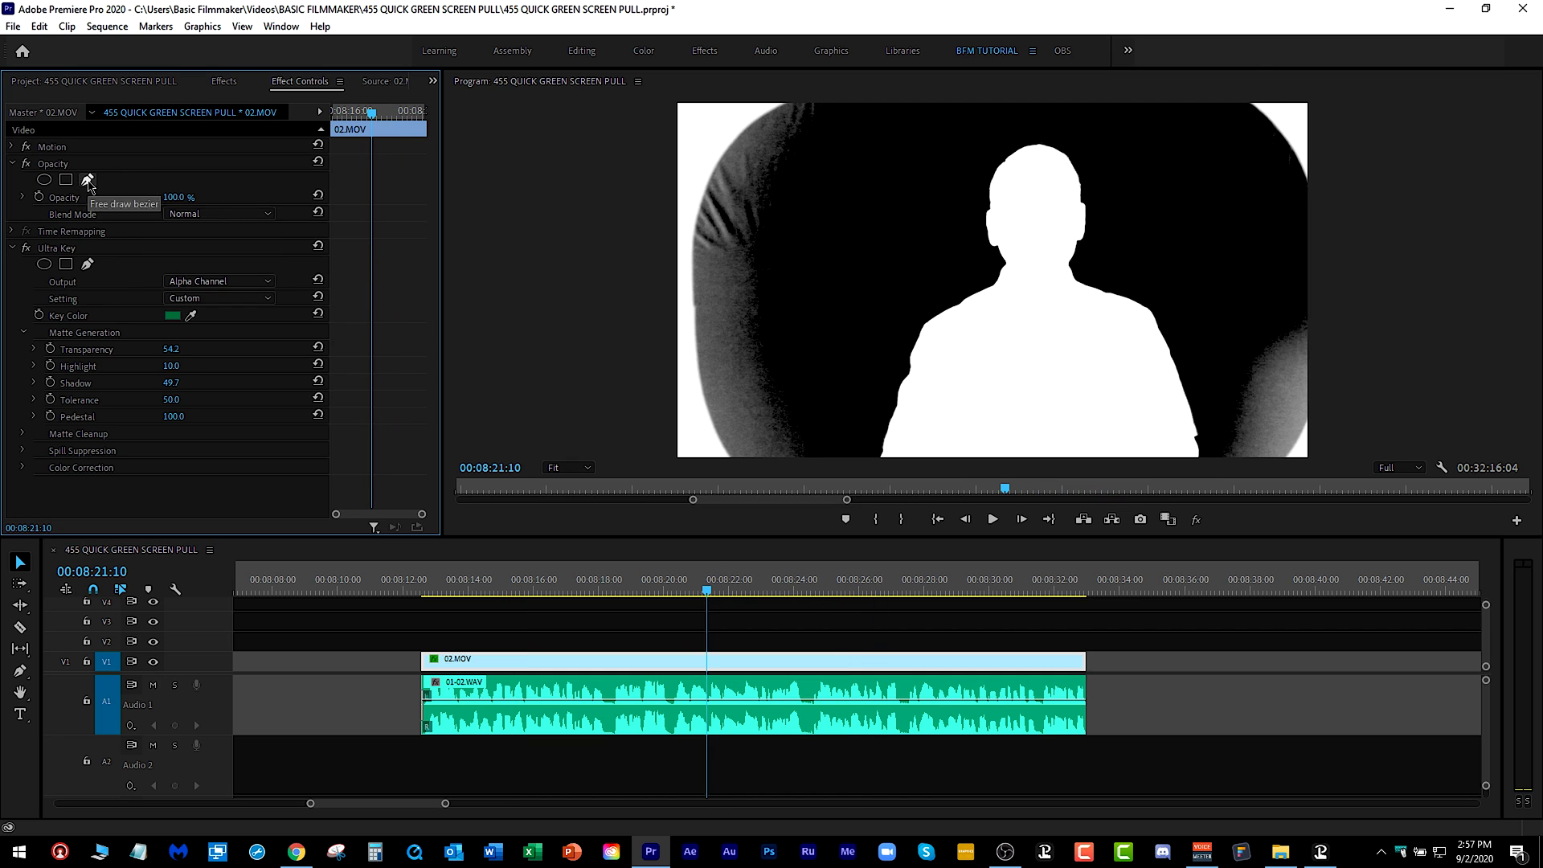
Step: Draw a closed eight-point bezier opacity mask around the presenter's head and shoulders
{"action": "left_click", "coordinate": [486, 261]}
{"action": "scroll", "coordinate": [488, 265], "scroll_direction": "down", "scroll_amount": 3}
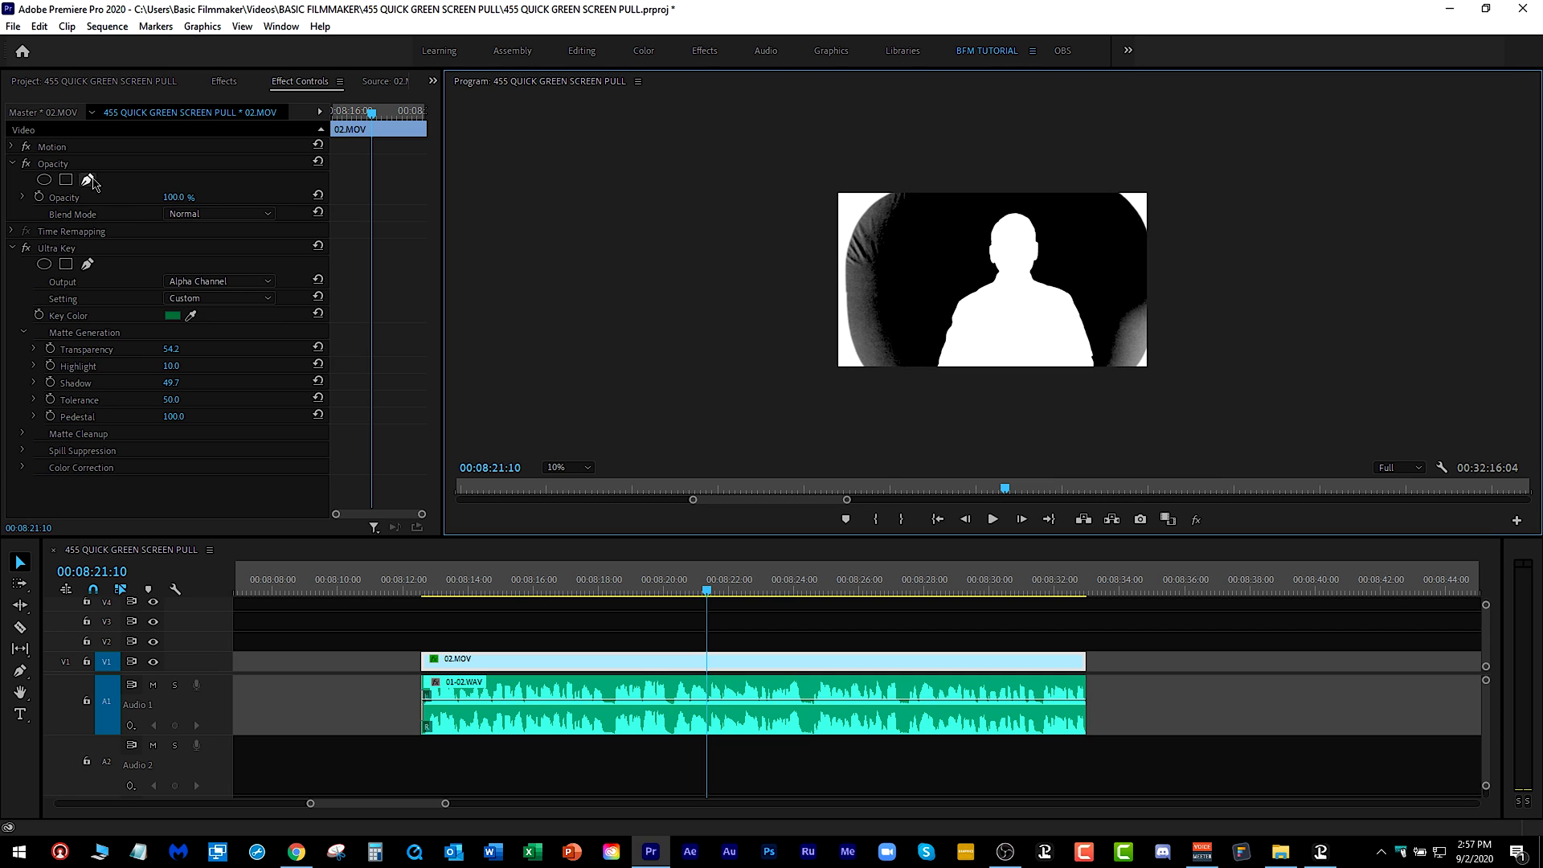
{"action": "left_click", "coordinate": [89, 179]}
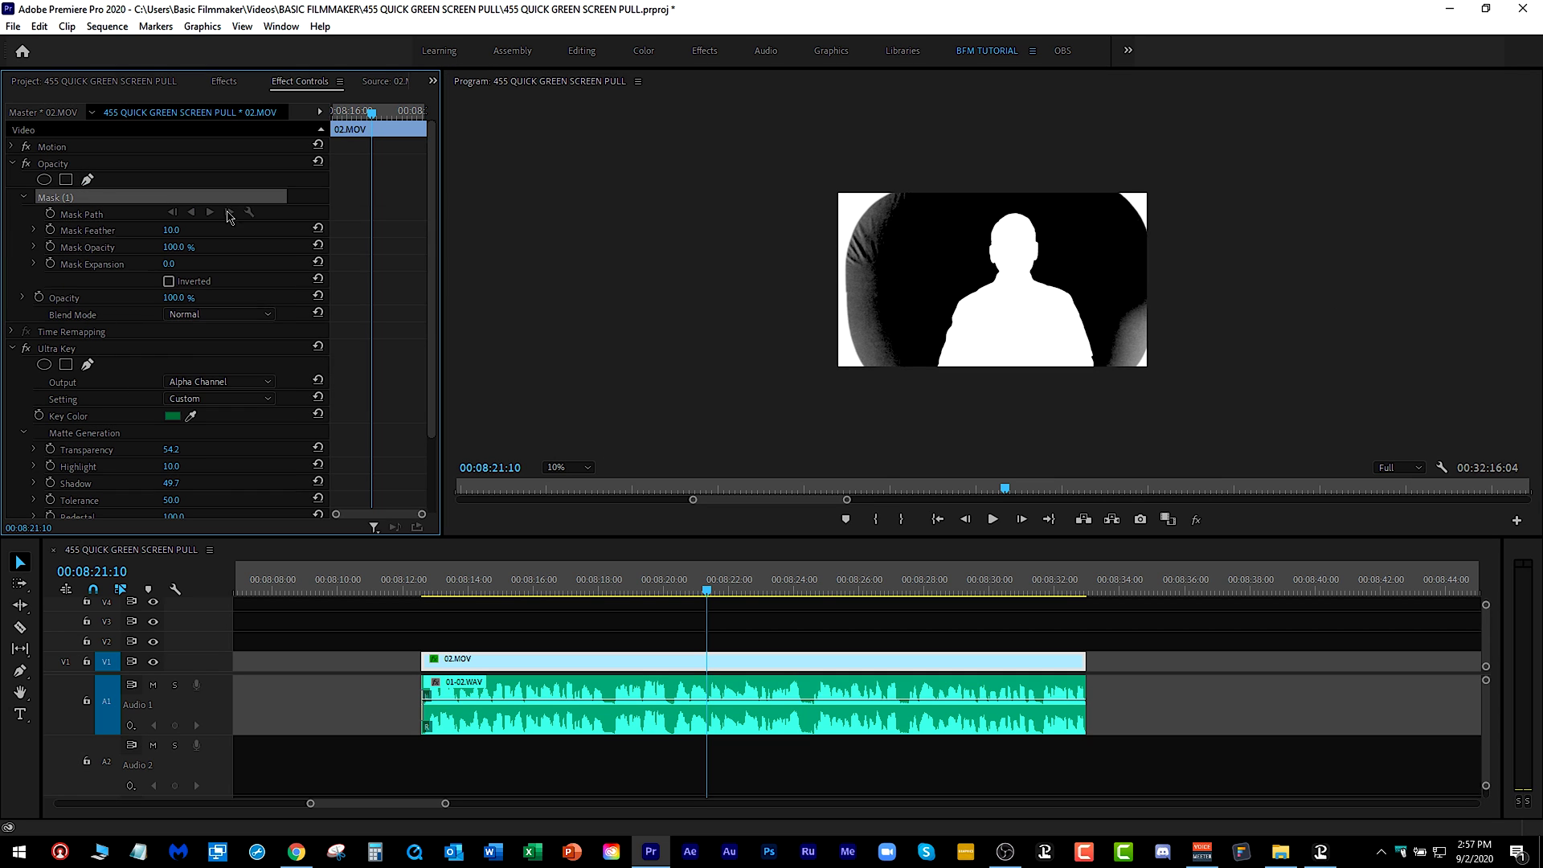
{"action": "left_click", "coordinate": [923, 382]}
{"action": "left_click", "coordinate": [942, 298]}
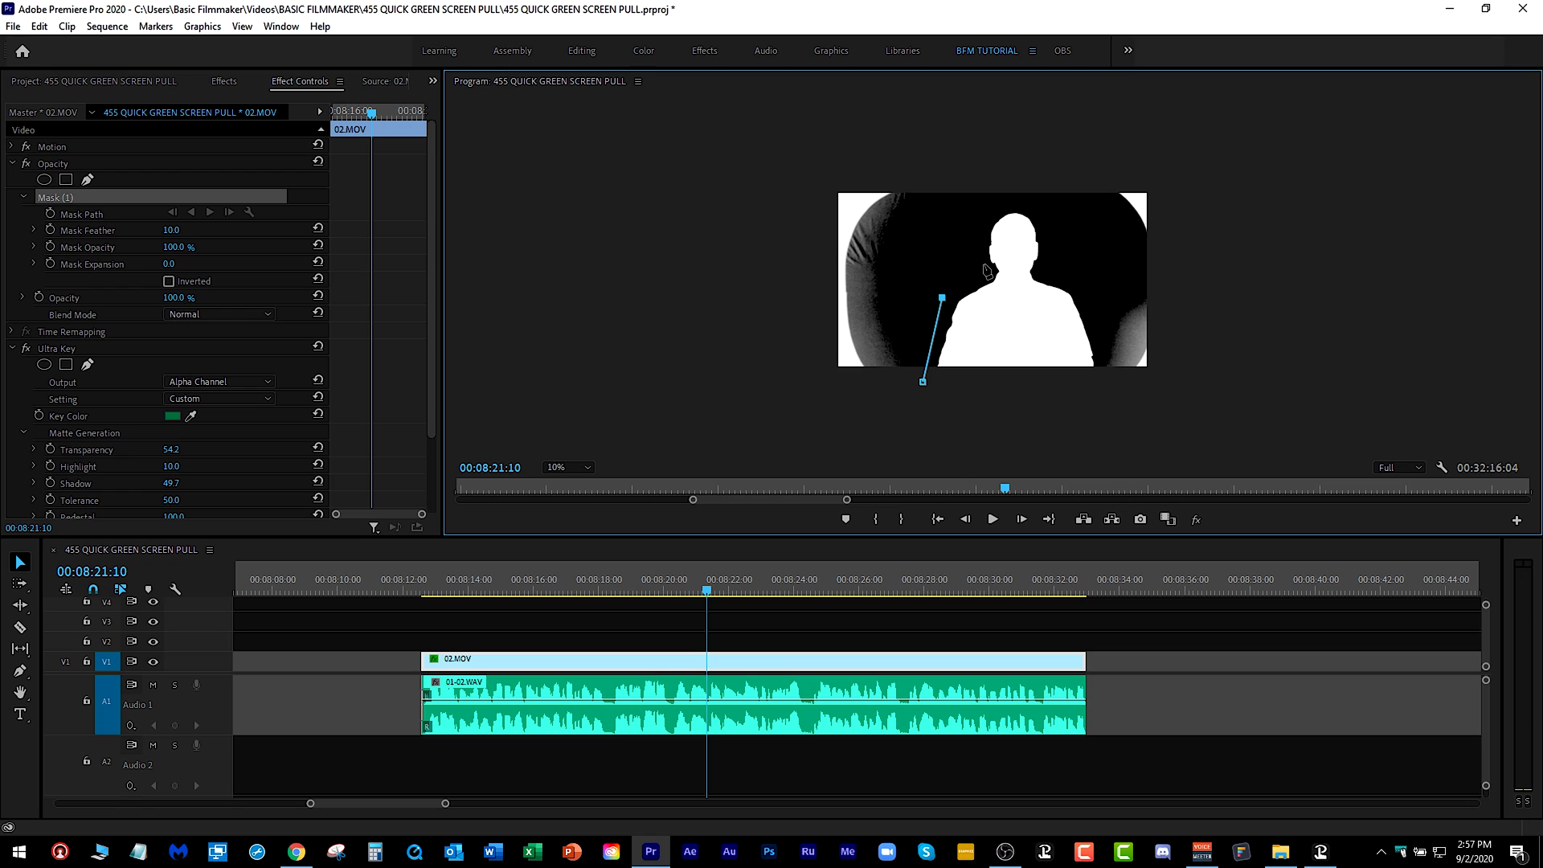
{"action": "left_click", "coordinate": [984, 264]}
{"action": "left_click", "coordinate": [981, 209]}
{"action": "left_click", "coordinate": [1065, 224]}
{"action": "left_click", "coordinate": [1066, 261]}
{"action": "left_click", "coordinate": [1091, 300]}
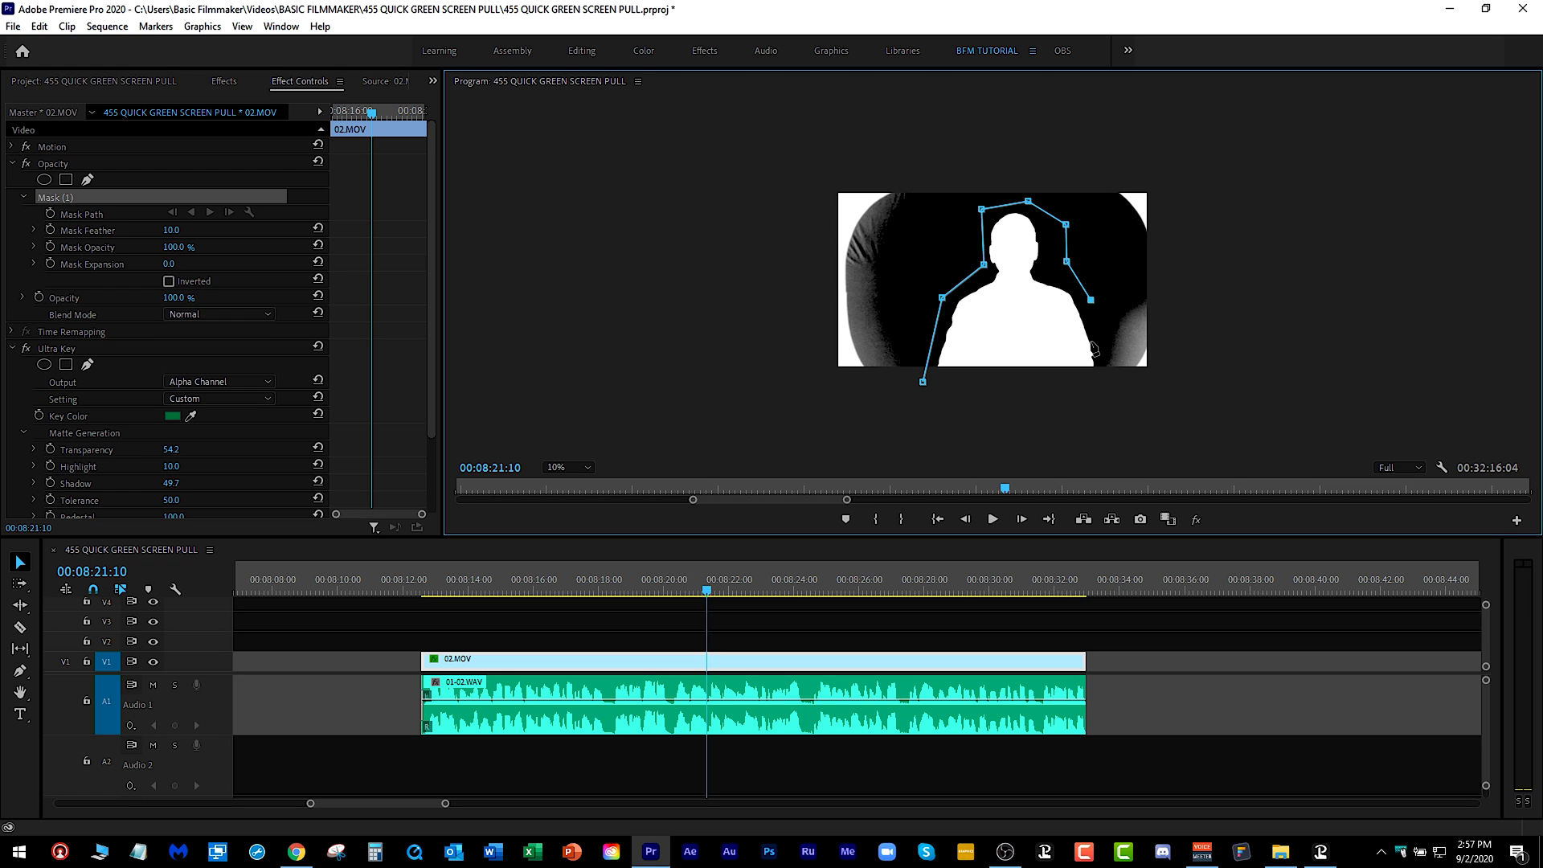
{"action": "left_click", "coordinate": [1109, 392]}
{"action": "left_click", "coordinate": [922, 382]}
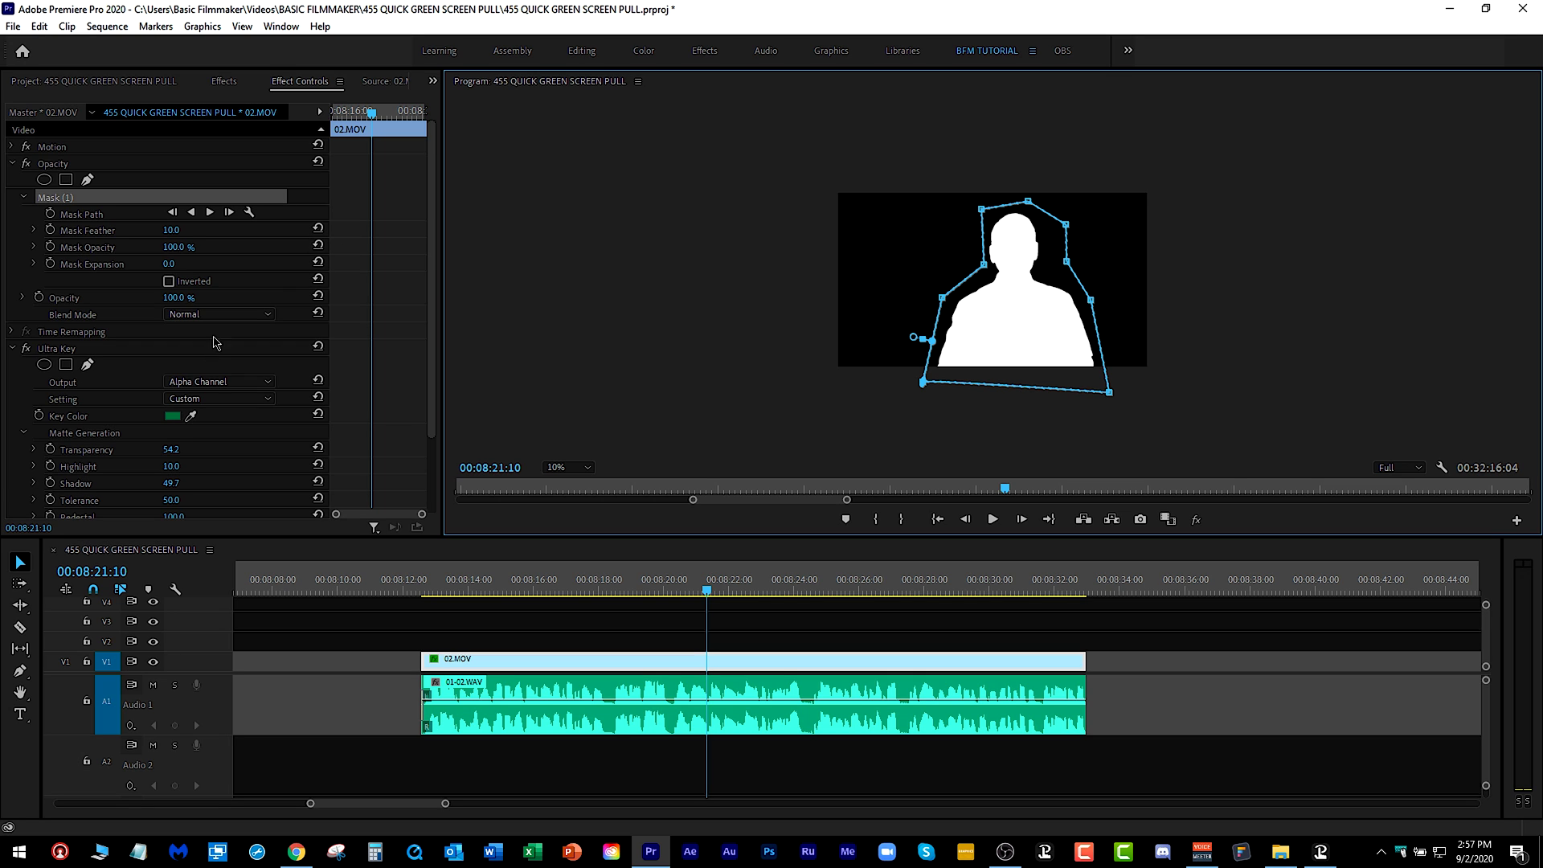
Step: Set Ultra Key Output back to Composite and fit the preview to the monitor
{"action": "left_click", "coordinate": [216, 383]}
{"action": "left_click", "coordinate": [210, 399]}
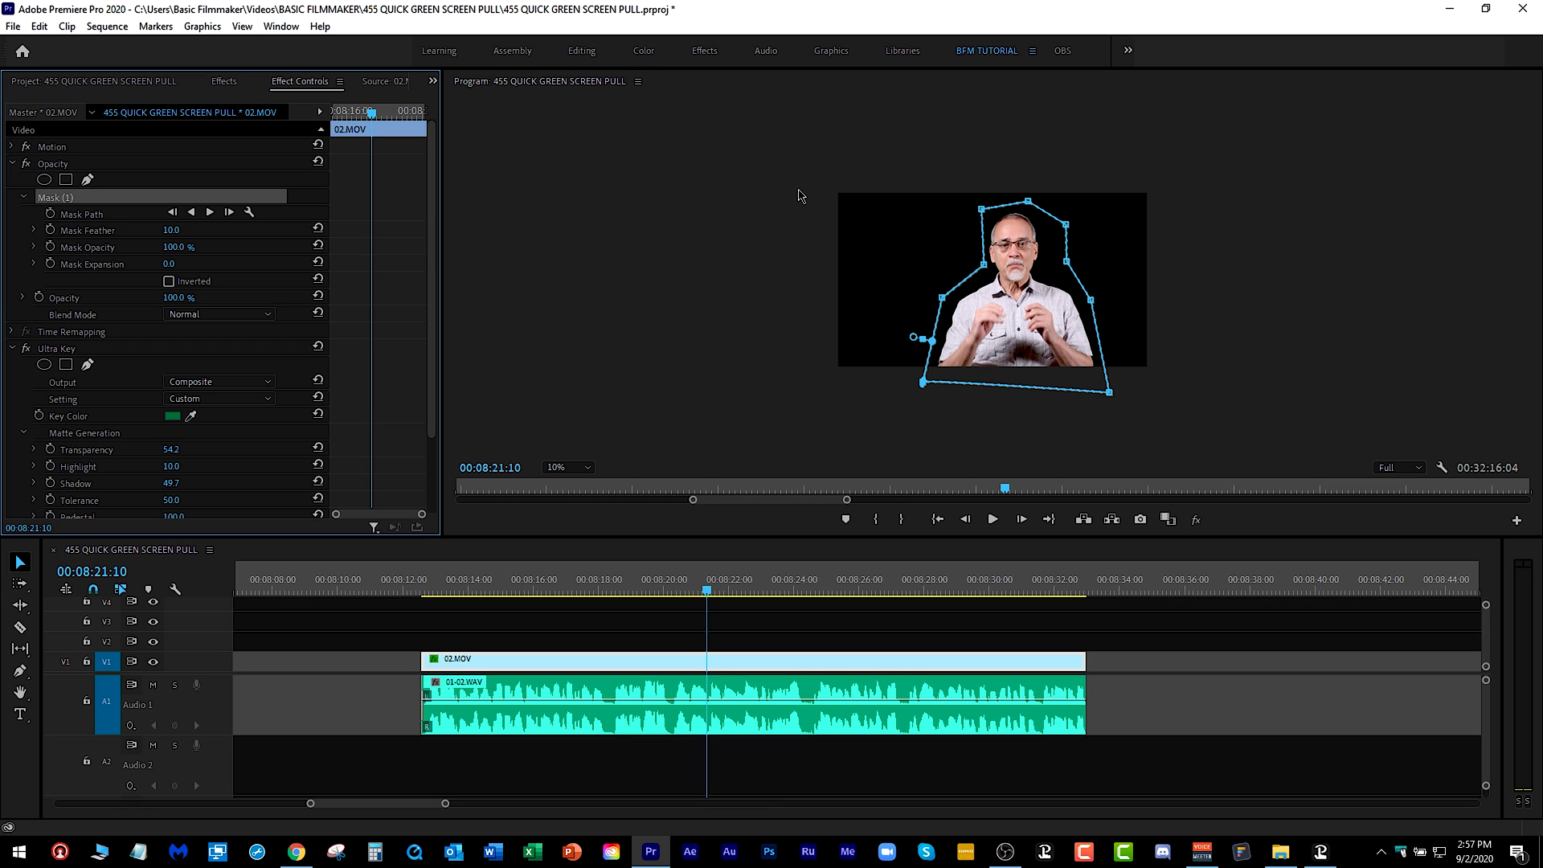
{"action": "left_click", "coordinate": [662, 279]}
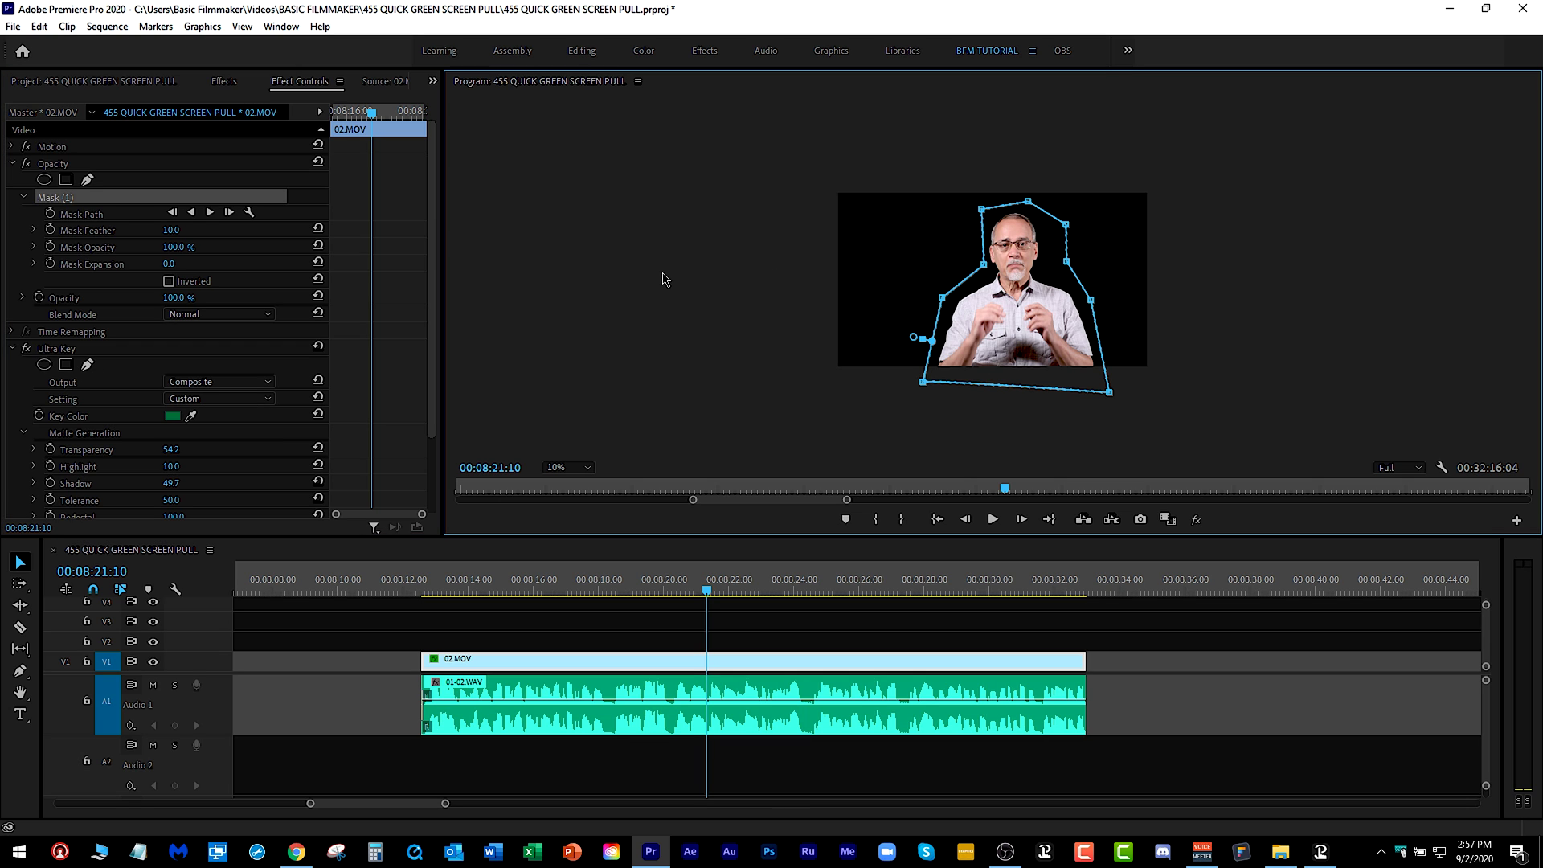
{"action": "key", "text": "shift+/"}
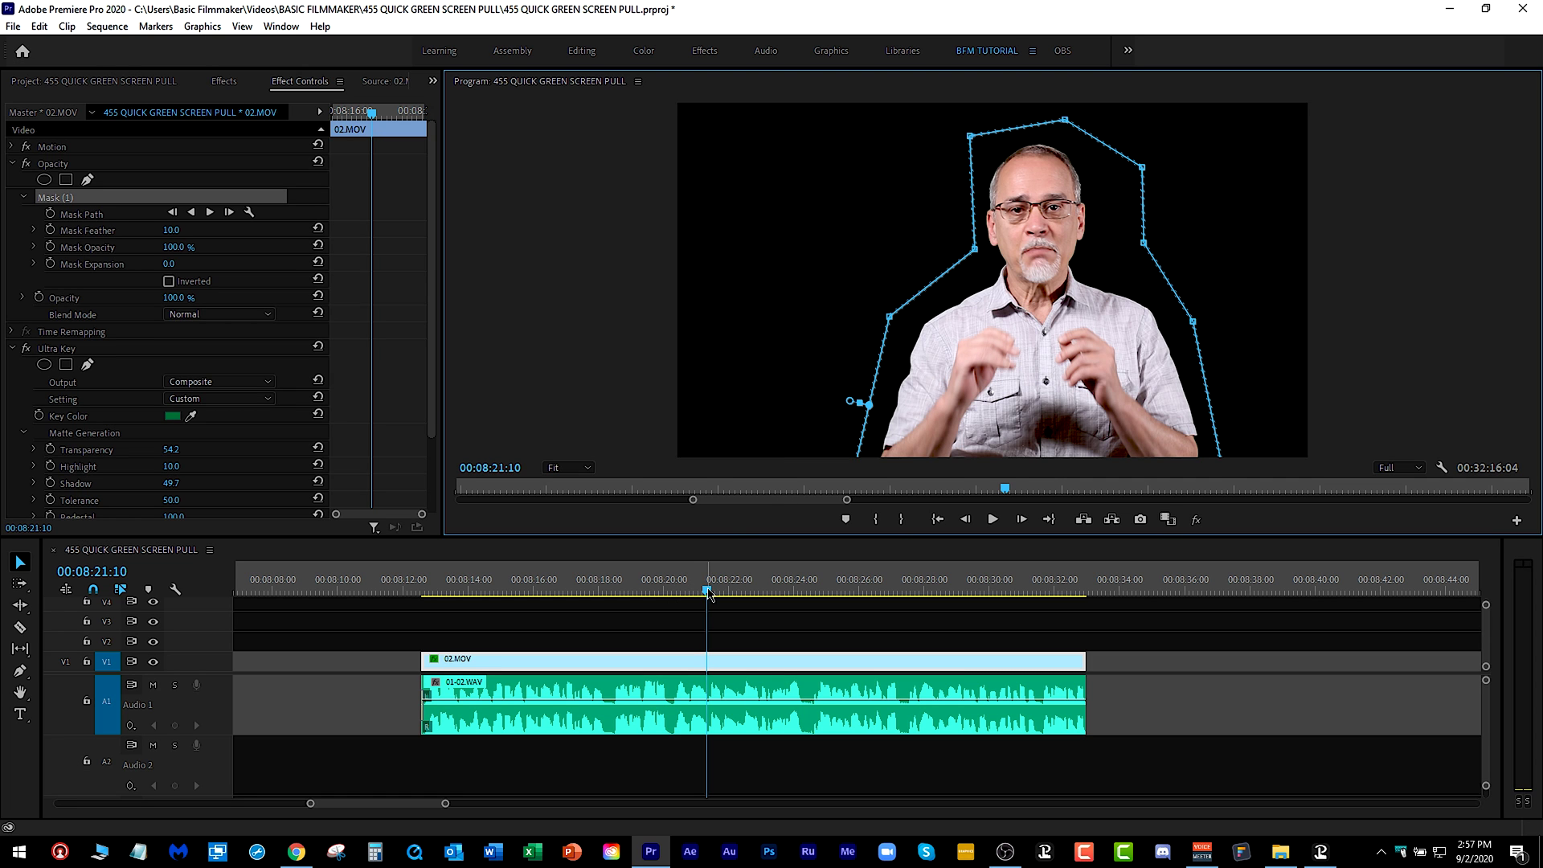
Step: Drag the left mask points outward and upward to enclose the presenter's gesturing hands
{"action": "left_click_drag", "start_coordinate": [708, 593], "coordinate": [746, 602]}
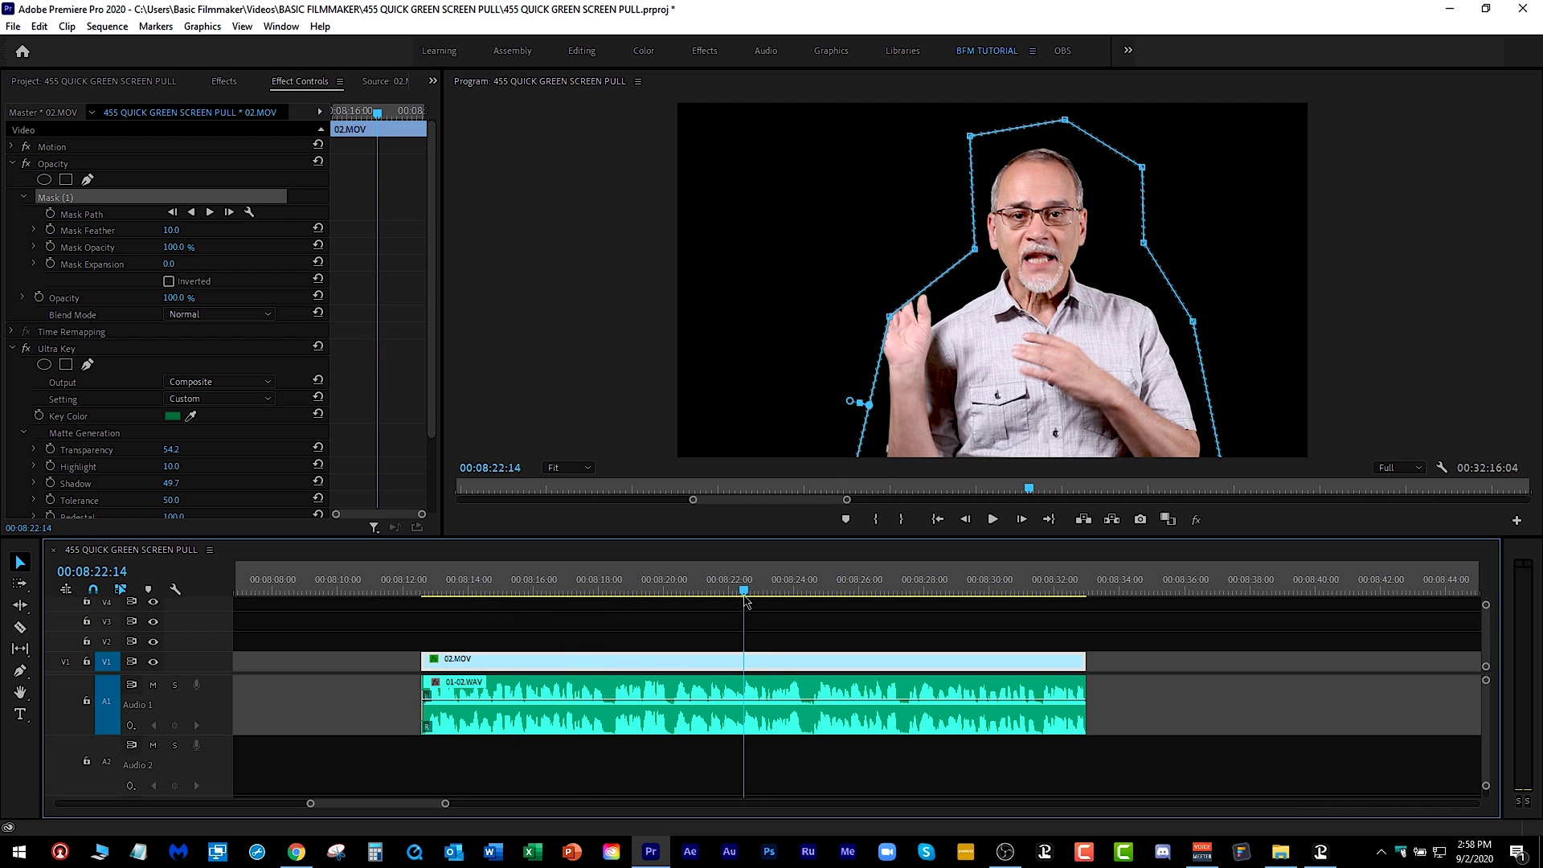
{"action": "left_click_drag", "start_coordinate": [889, 316], "coordinate": [865, 294]}
{"action": "left_click_drag", "start_coordinate": [974, 250], "coordinate": [946, 235]}
{"action": "left_click_drag", "start_coordinate": [846, 279], "coordinate": [850, 259]}
Step: Play back and scrub through 02.MOV to confirm the hands stay inside the mask
{"action": "key", "text": "space"}
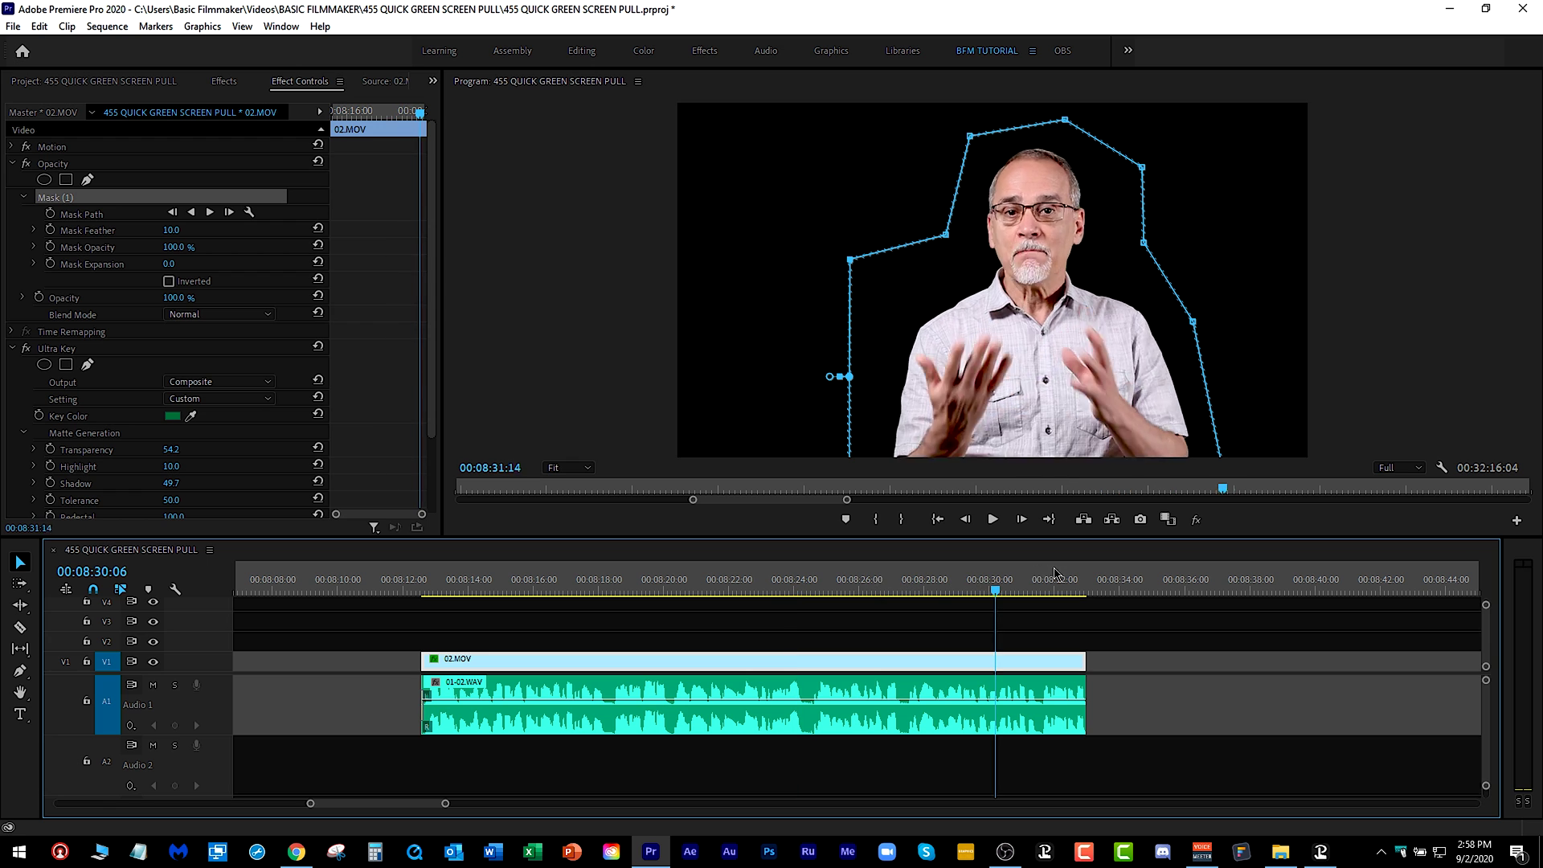
{"action": "left_click", "coordinate": [900, 575]}
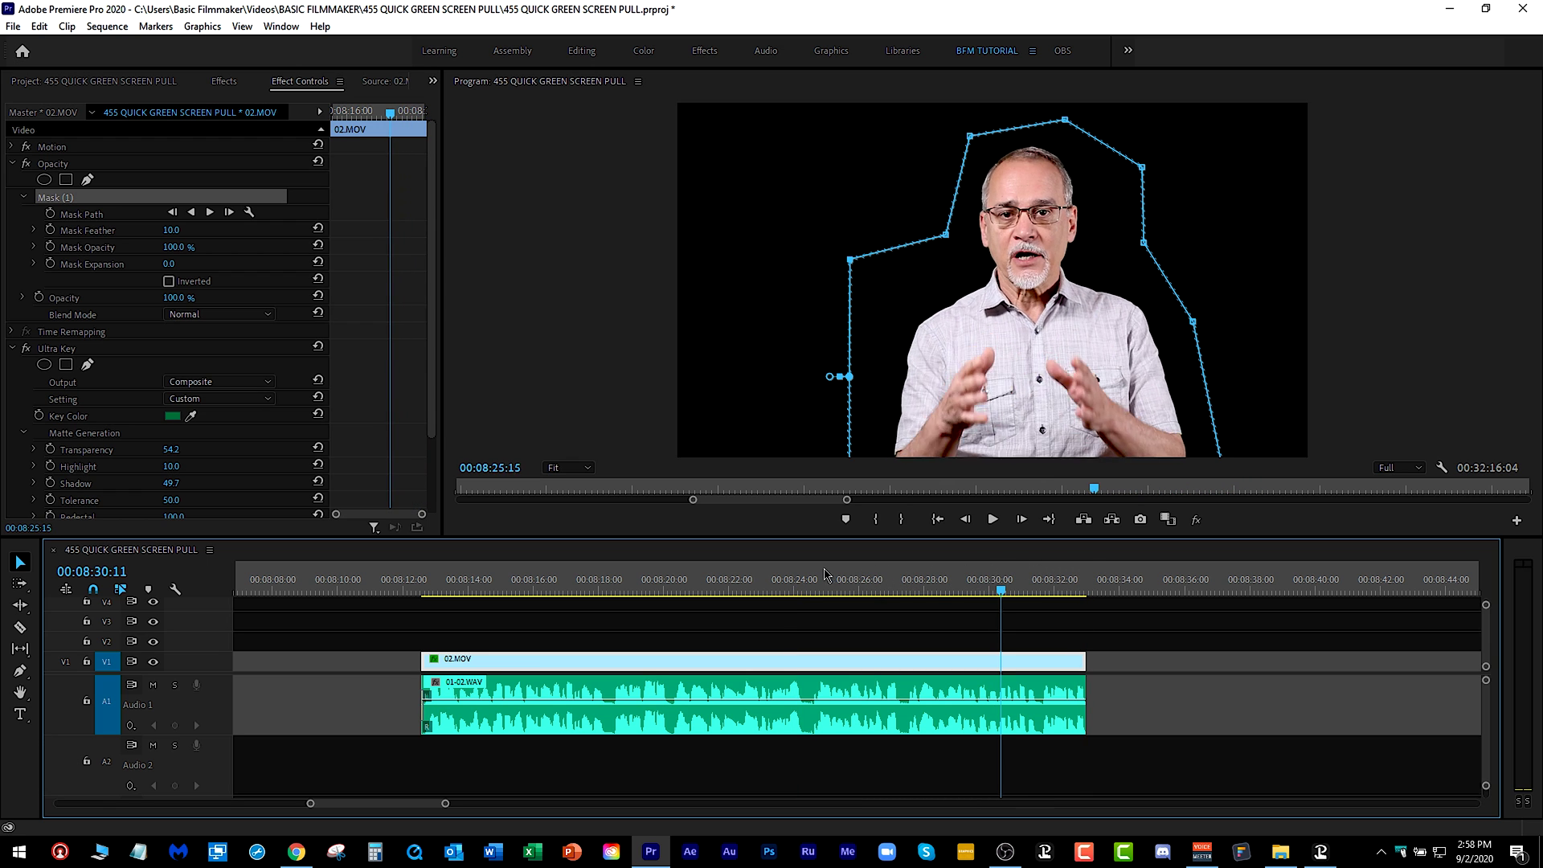
{"action": "left_click", "coordinate": [675, 579]}
{"action": "mouse_move", "coordinate": [611, 595]}
{"action": "left_mouse_down"}
{"action": "mouse_move", "coordinate": [480, 600]}
{"action": "mouse_move", "coordinate": [639, 599]}
{"action": "left_mouse_up"}
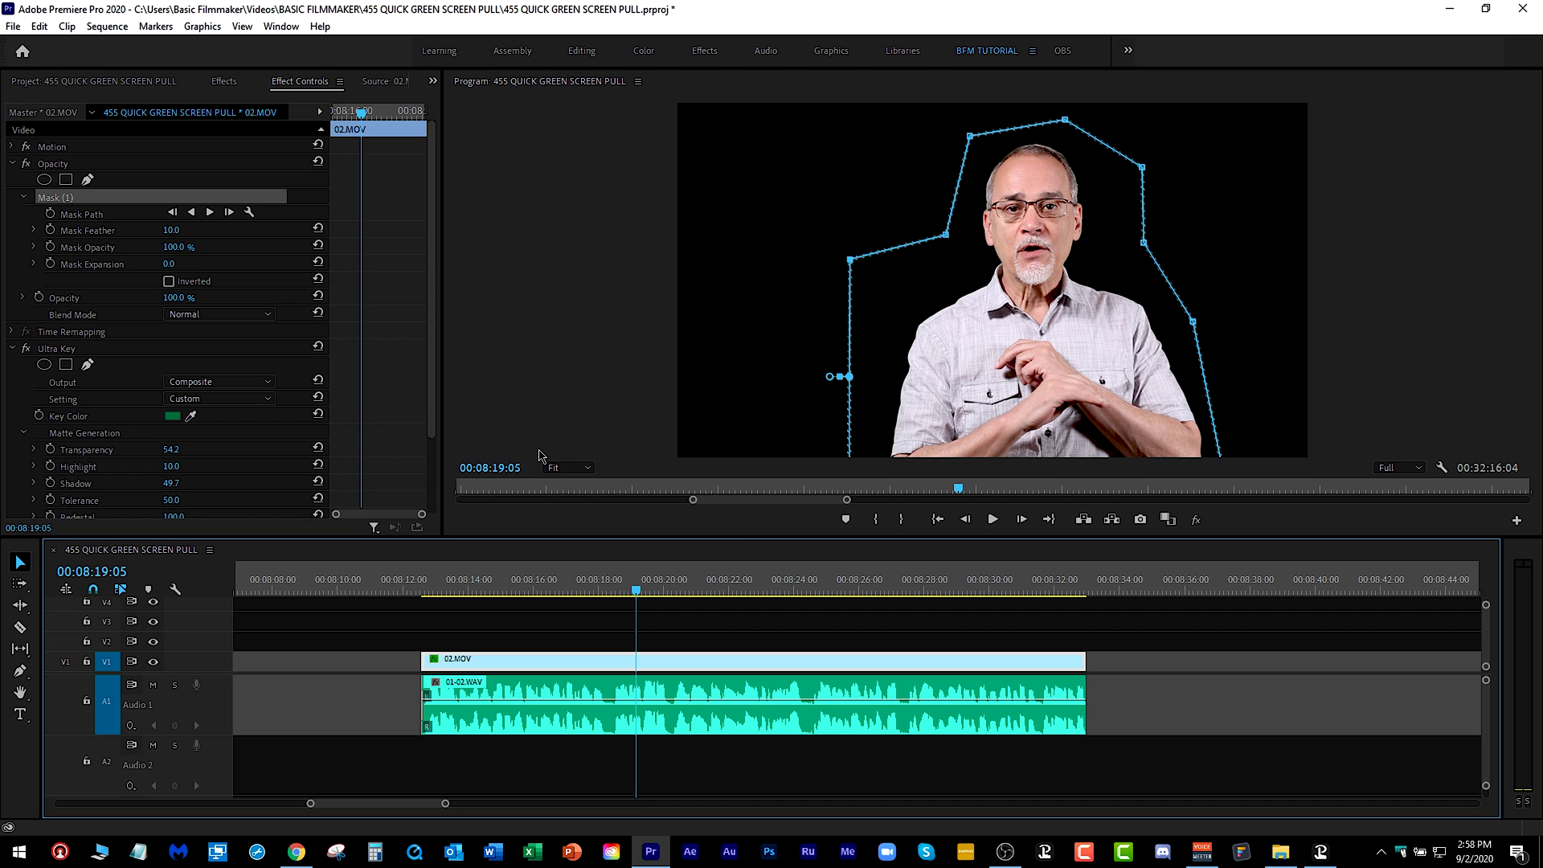
{"action": "left_click_drag", "start_coordinate": [643, 589], "coordinate": [652, 587]}
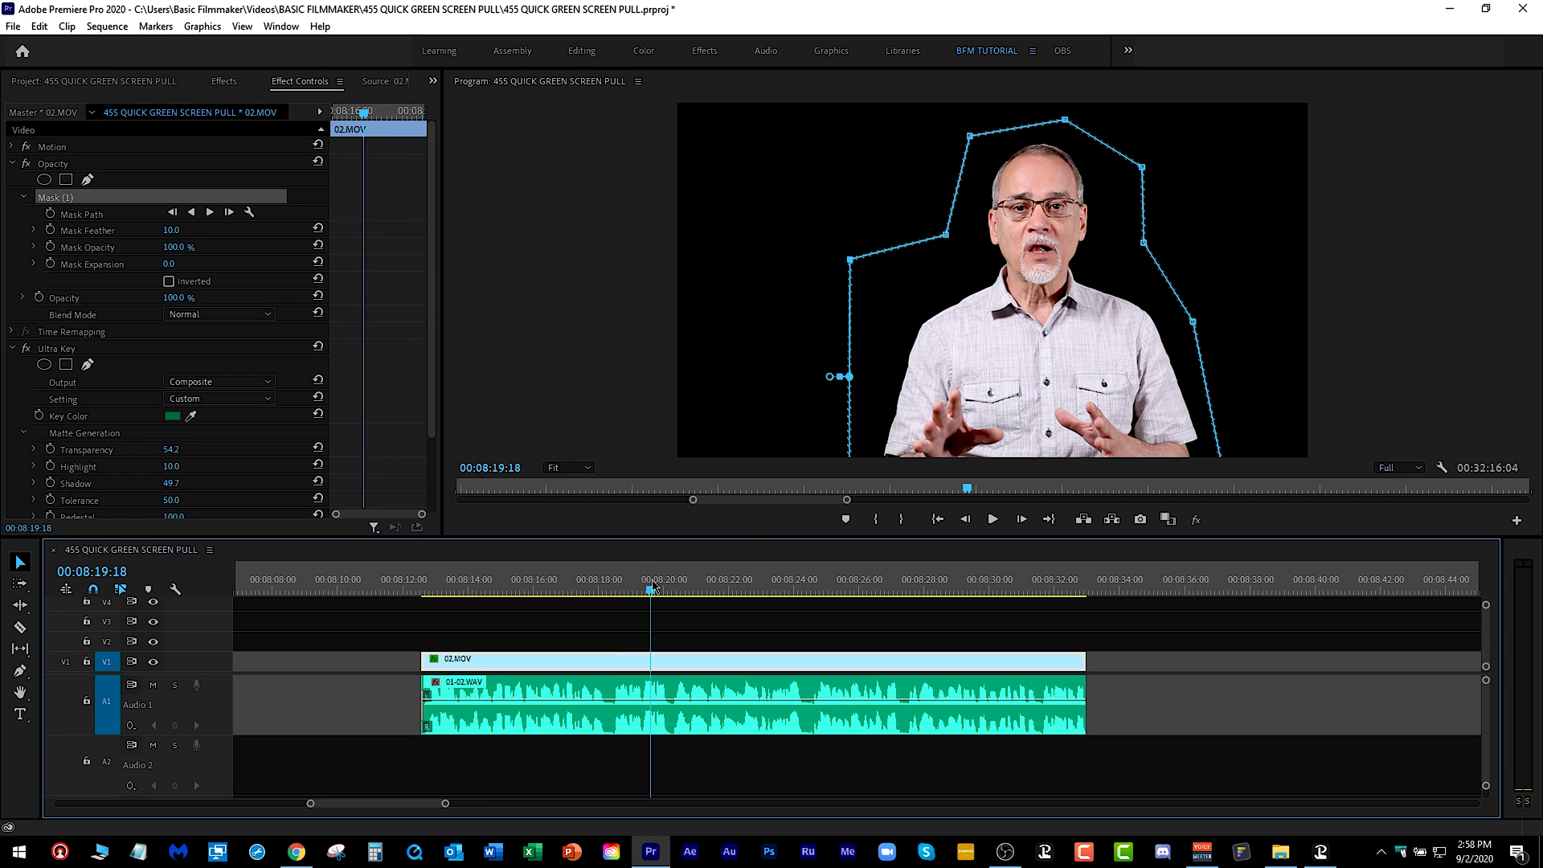
Step: Move 02.MOV up to V2 and place BLUE LIGHT.jpg from BACKGROUNDS on V1, trimmed to match
{"action": "left_click", "coordinate": [585, 631]}
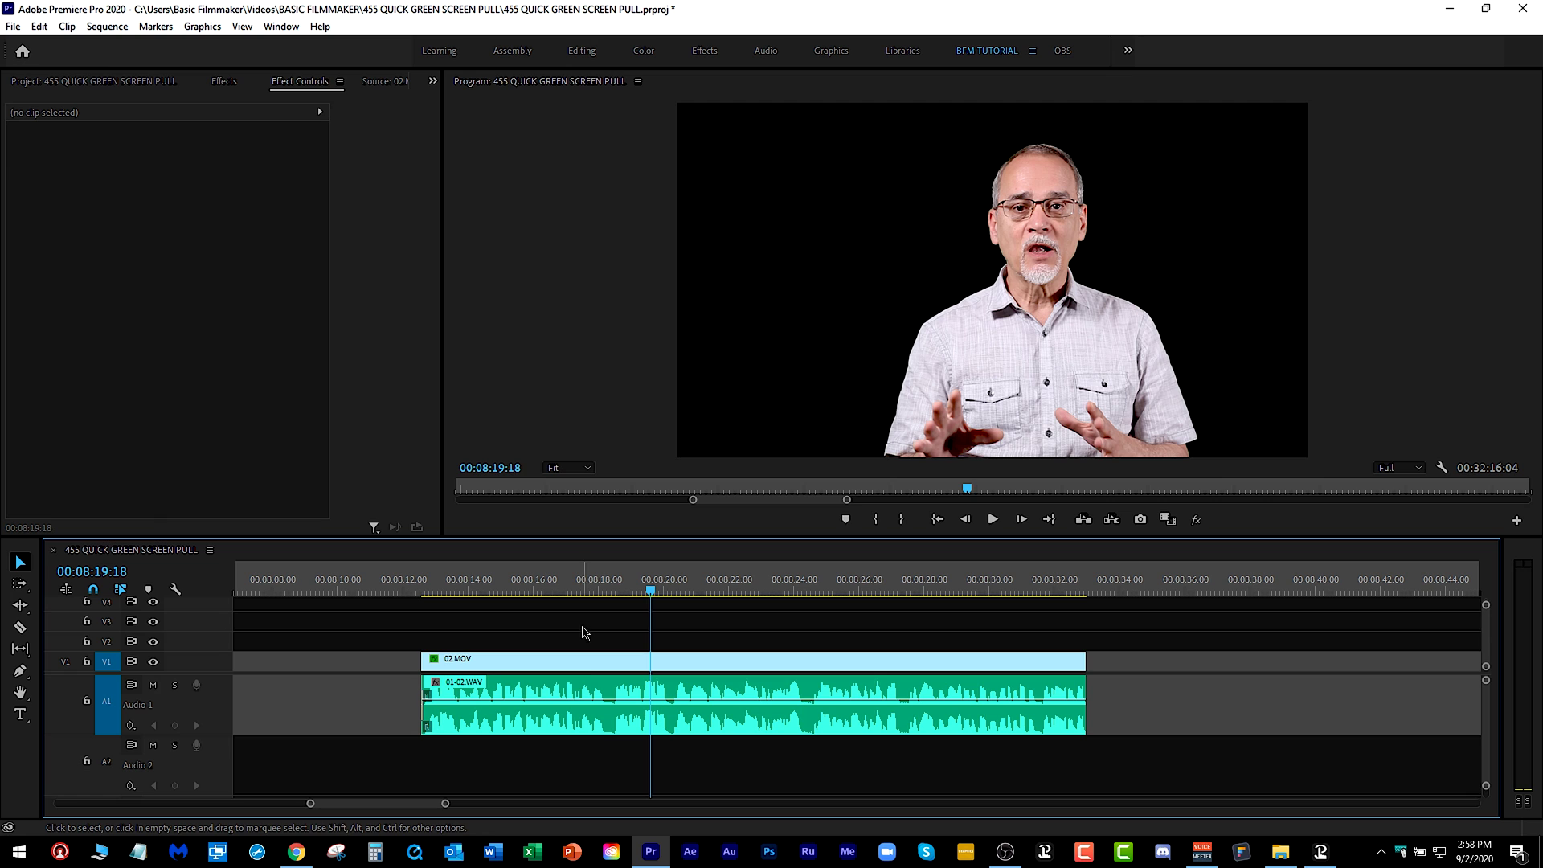
{"action": "left_click_drag", "start_coordinate": [584, 669], "coordinate": [584, 641]}
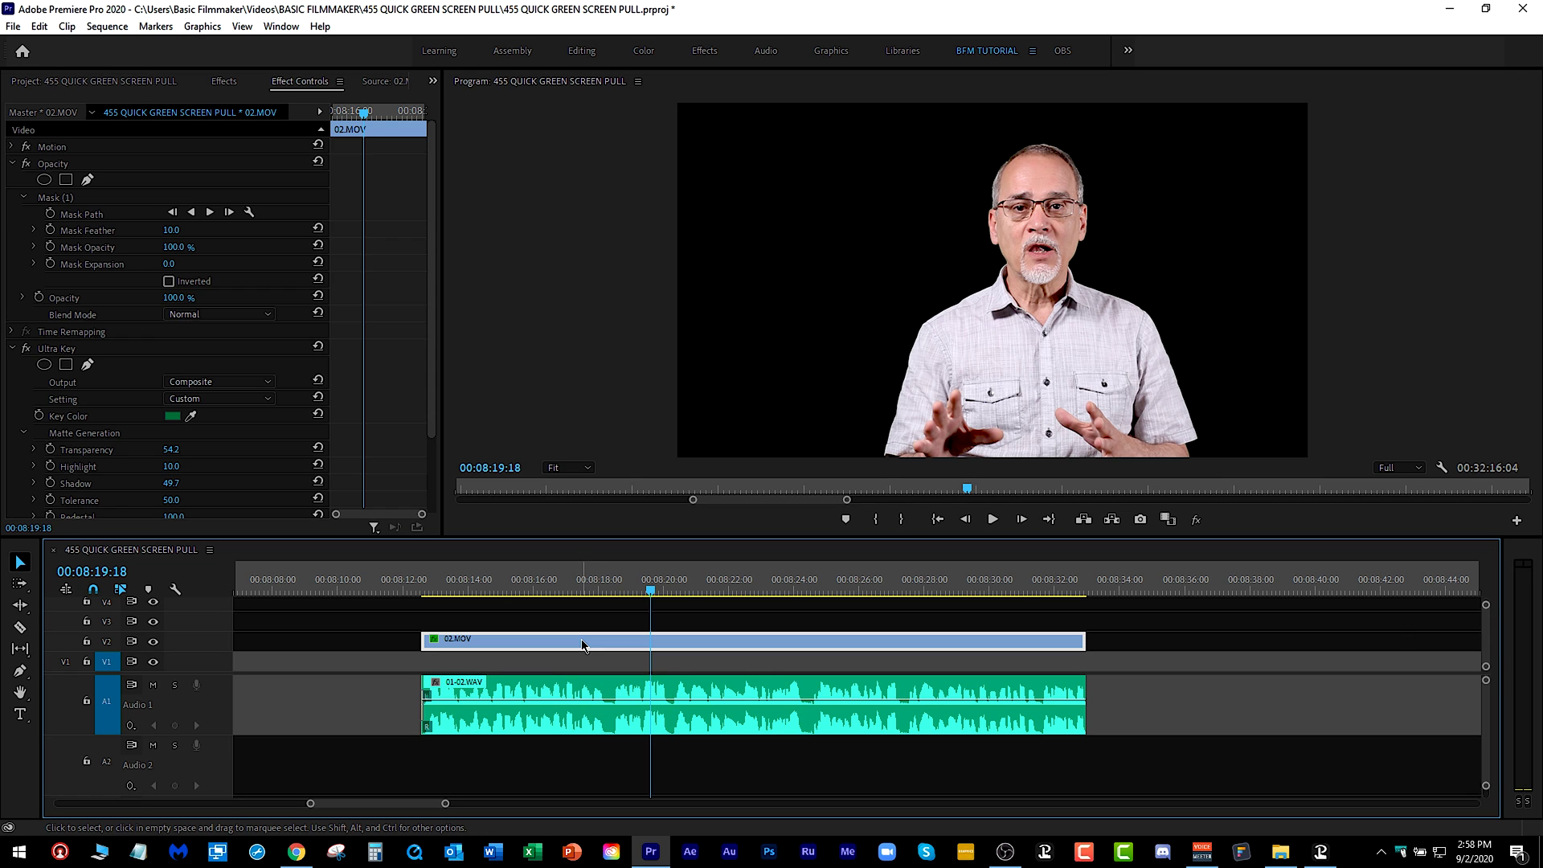
{"action": "key", "text": "shift+1"}
{"action": "left_click", "coordinate": [43, 229]}
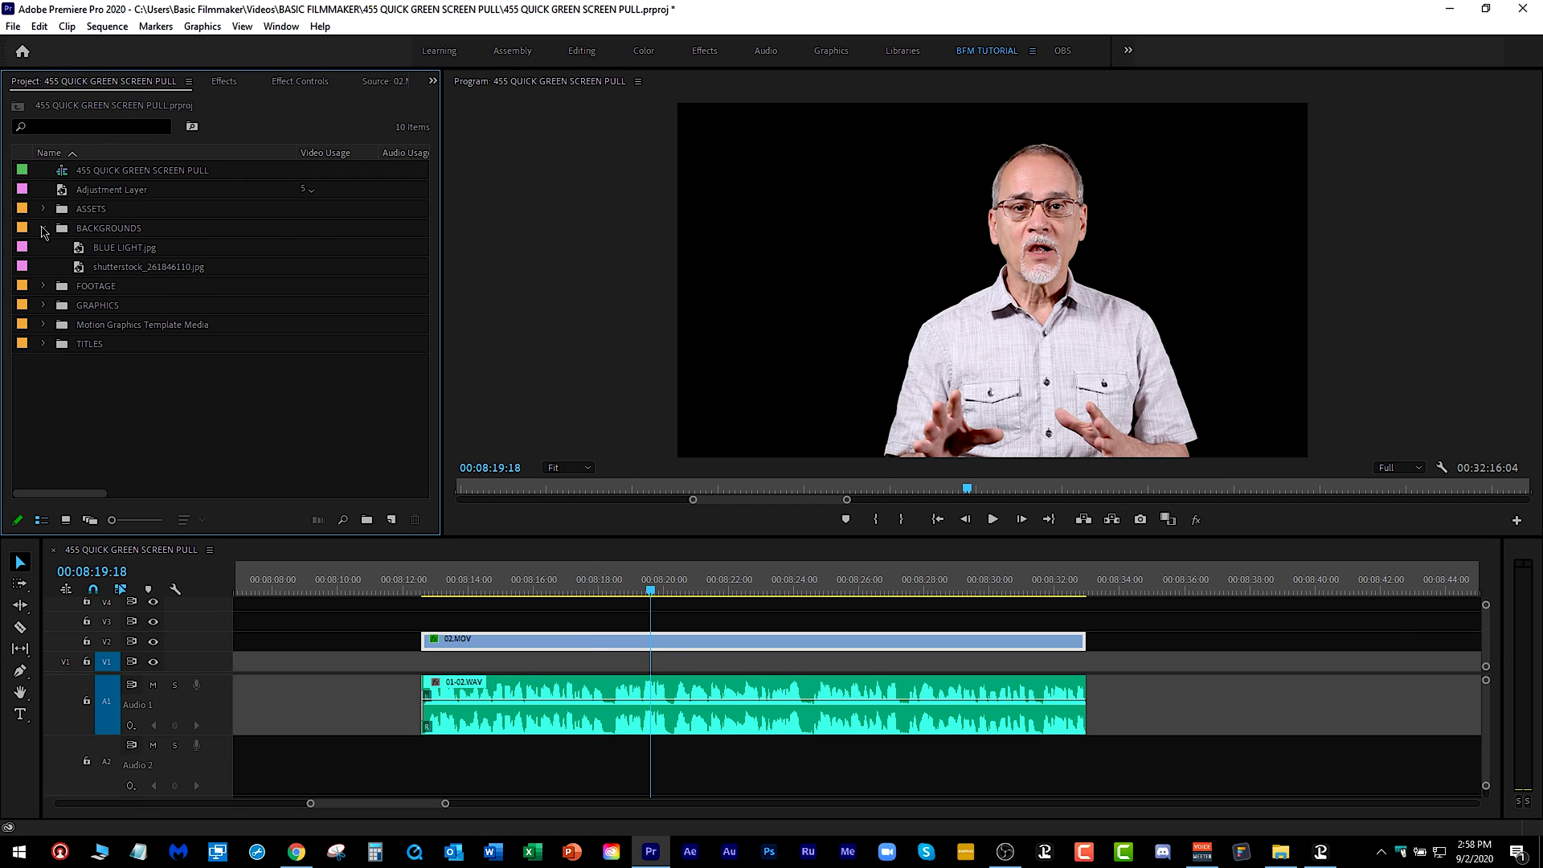
{"action": "left_click_drag", "start_coordinate": [89, 249], "coordinate": [1085, 661]}
{"action": "left_click", "coordinate": [640, 593]}
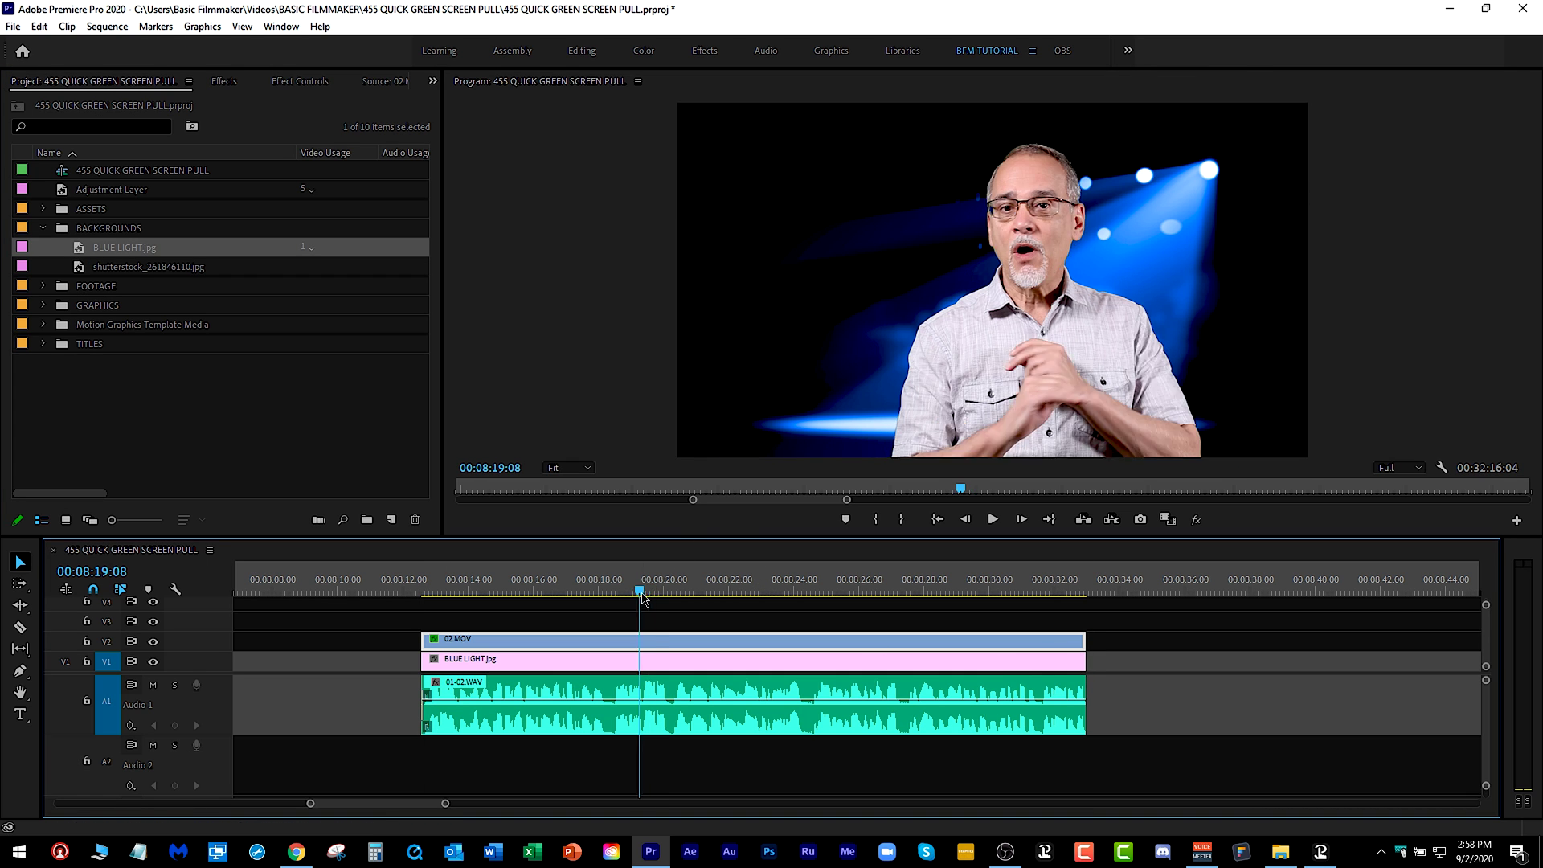
{"action": "mouse_move", "coordinate": [642, 596]}
{"action": "left_mouse_down"}
{"action": "mouse_move", "coordinate": [677, 595]}
{"action": "mouse_move", "coordinate": [653, 594]}
{"action": "left_mouse_up"}
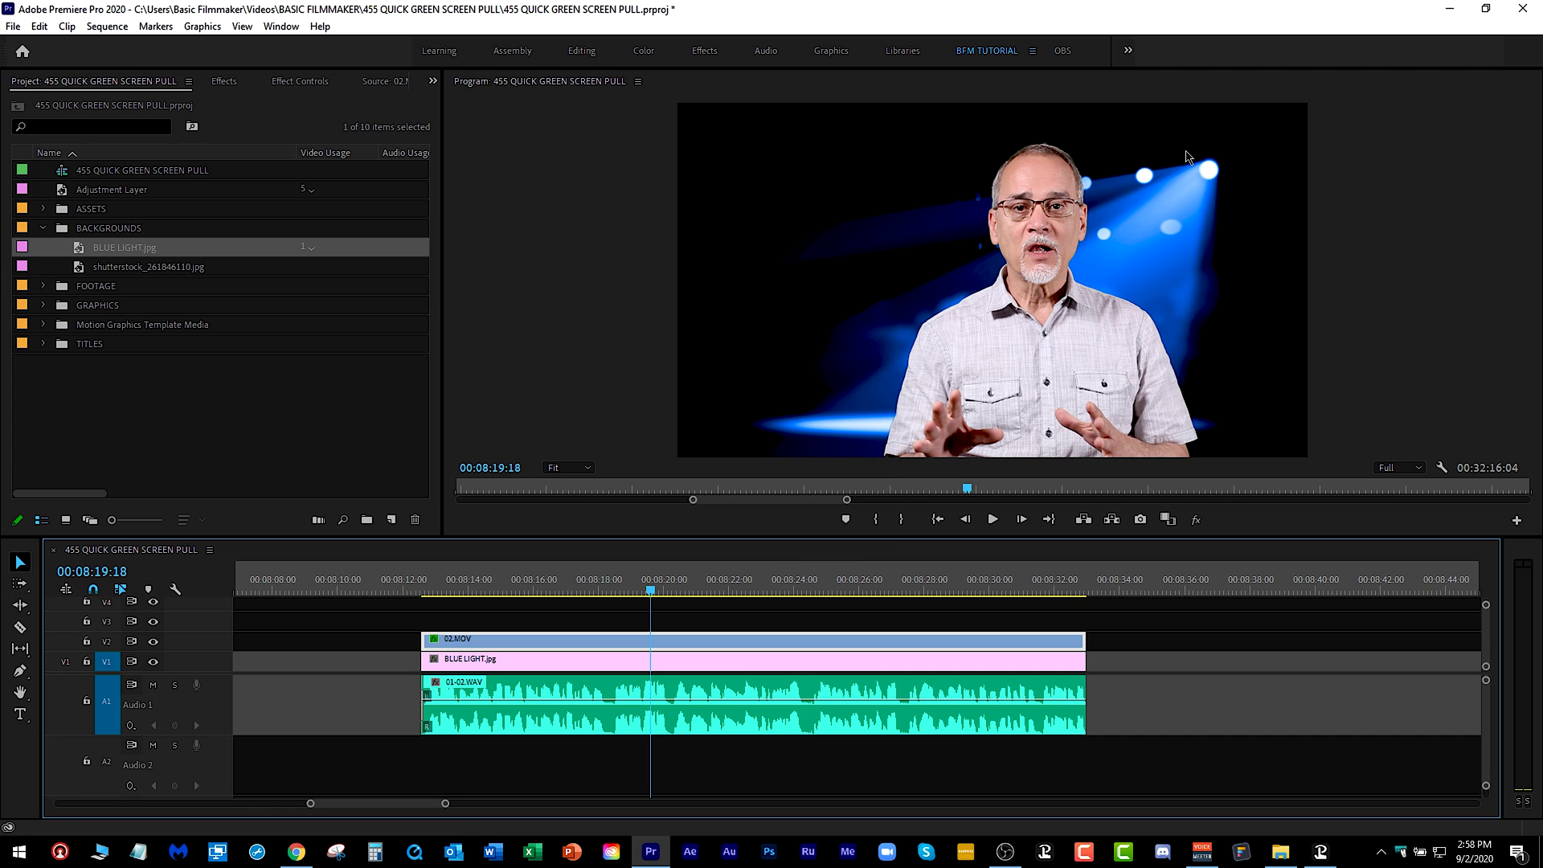
Step: Scale BLUE LIGHT.jpg to 177 and reposition it, then delete it from V1
{"action": "left_click", "coordinate": [569, 659]}
{"action": "mouse_move", "coordinate": [174, 180]}
{"action": "left_mouse_down"}
{"action": "mouse_move", "coordinate": [212, 165]}
{"action": "mouse_move", "coordinate": [199, 168]}
{"action": "mouse_move", "coordinate": [215, 188]}
{"action": "mouse_move", "coordinate": [237, 181]}
{"action": "mouse_move", "coordinate": [177, 182]}
{"action": "left_mouse_up"}
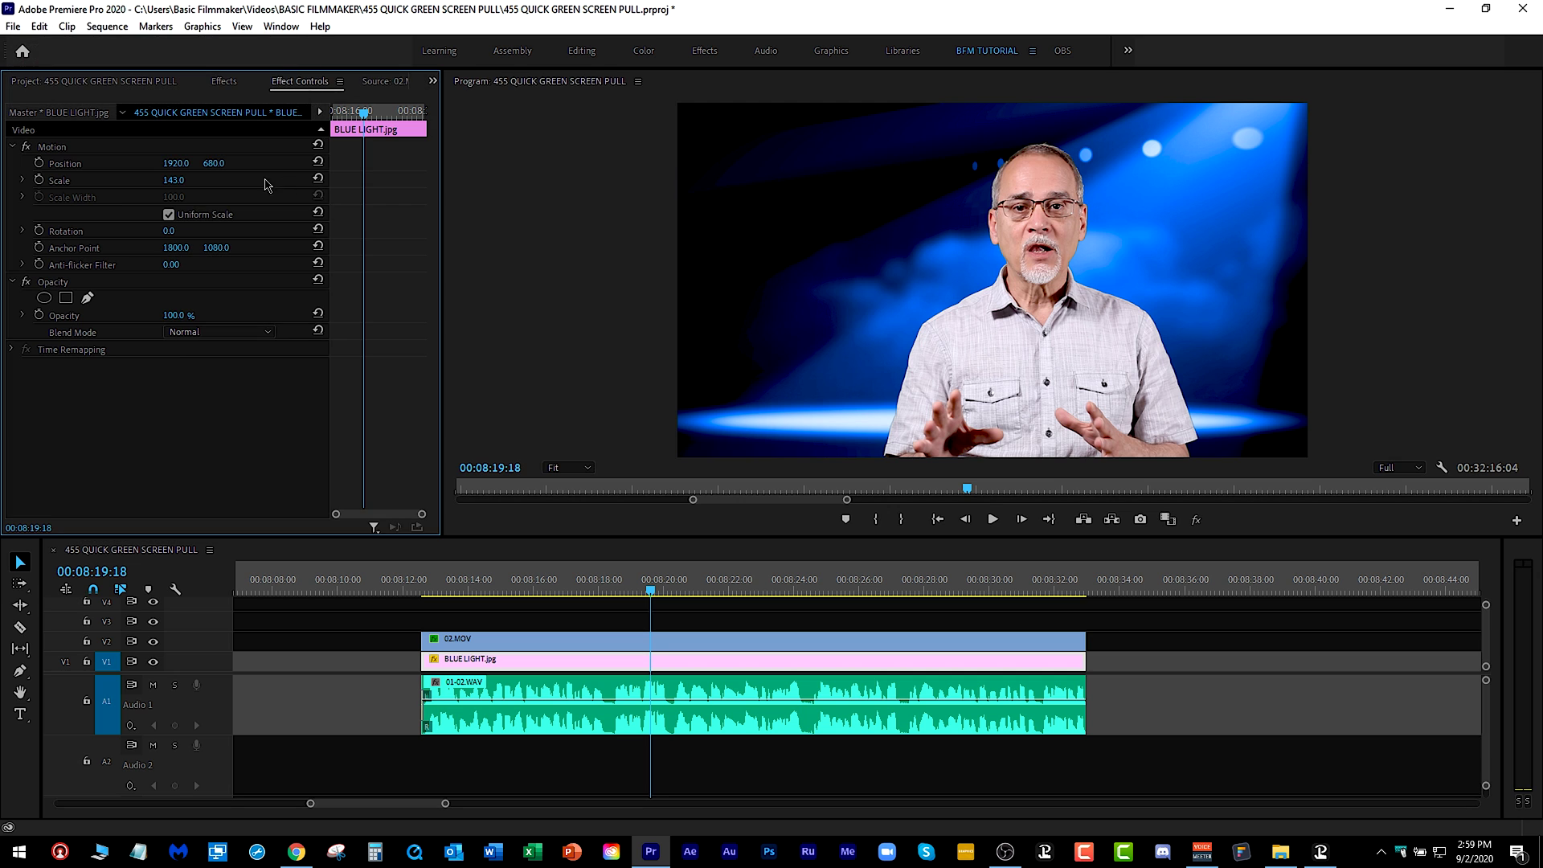
{"action": "mouse_move", "coordinate": [174, 180]}
{"action": "left_mouse_down"}
{"action": "mouse_move", "coordinate": [245, 167]}
{"action": "mouse_move", "coordinate": [149, 164]}
{"action": "left_mouse_up"}
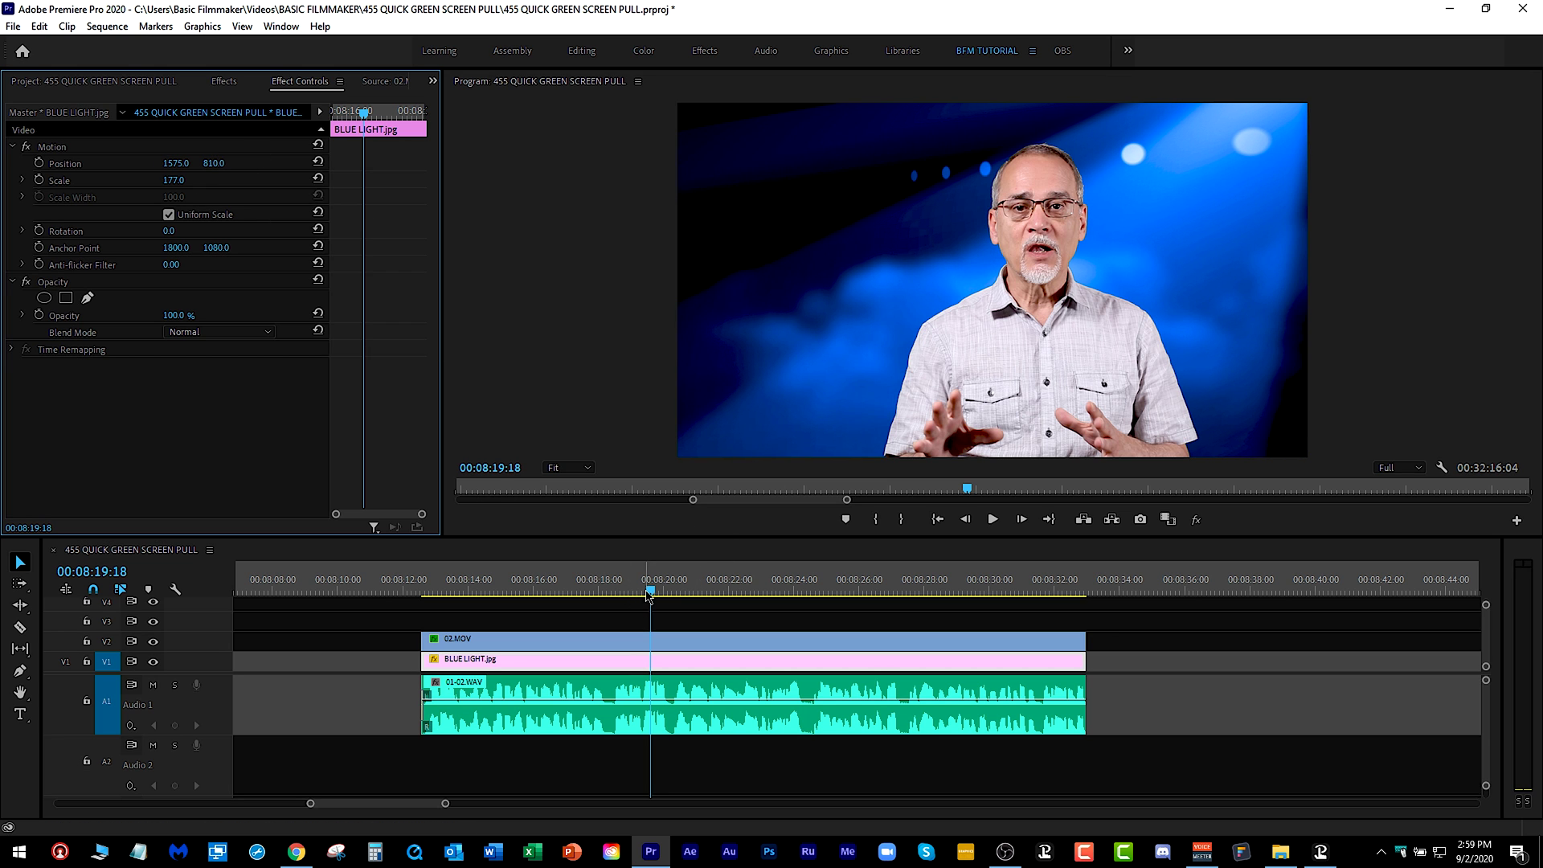
{"action": "left_click_drag", "start_coordinate": [649, 595], "coordinate": [746, 622]}
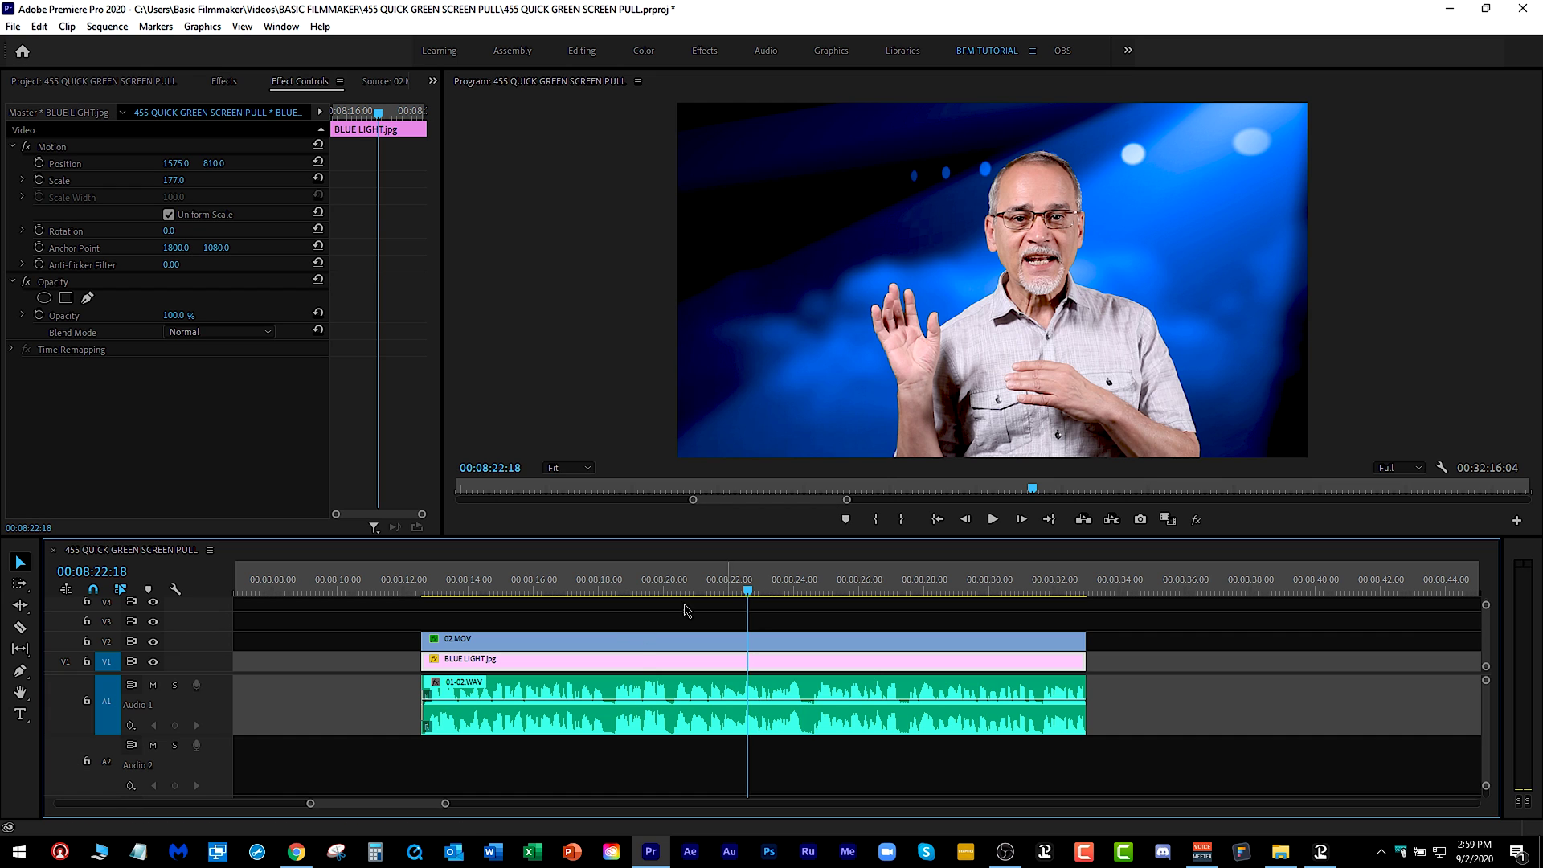
{"action": "key", "text": "Delete"}
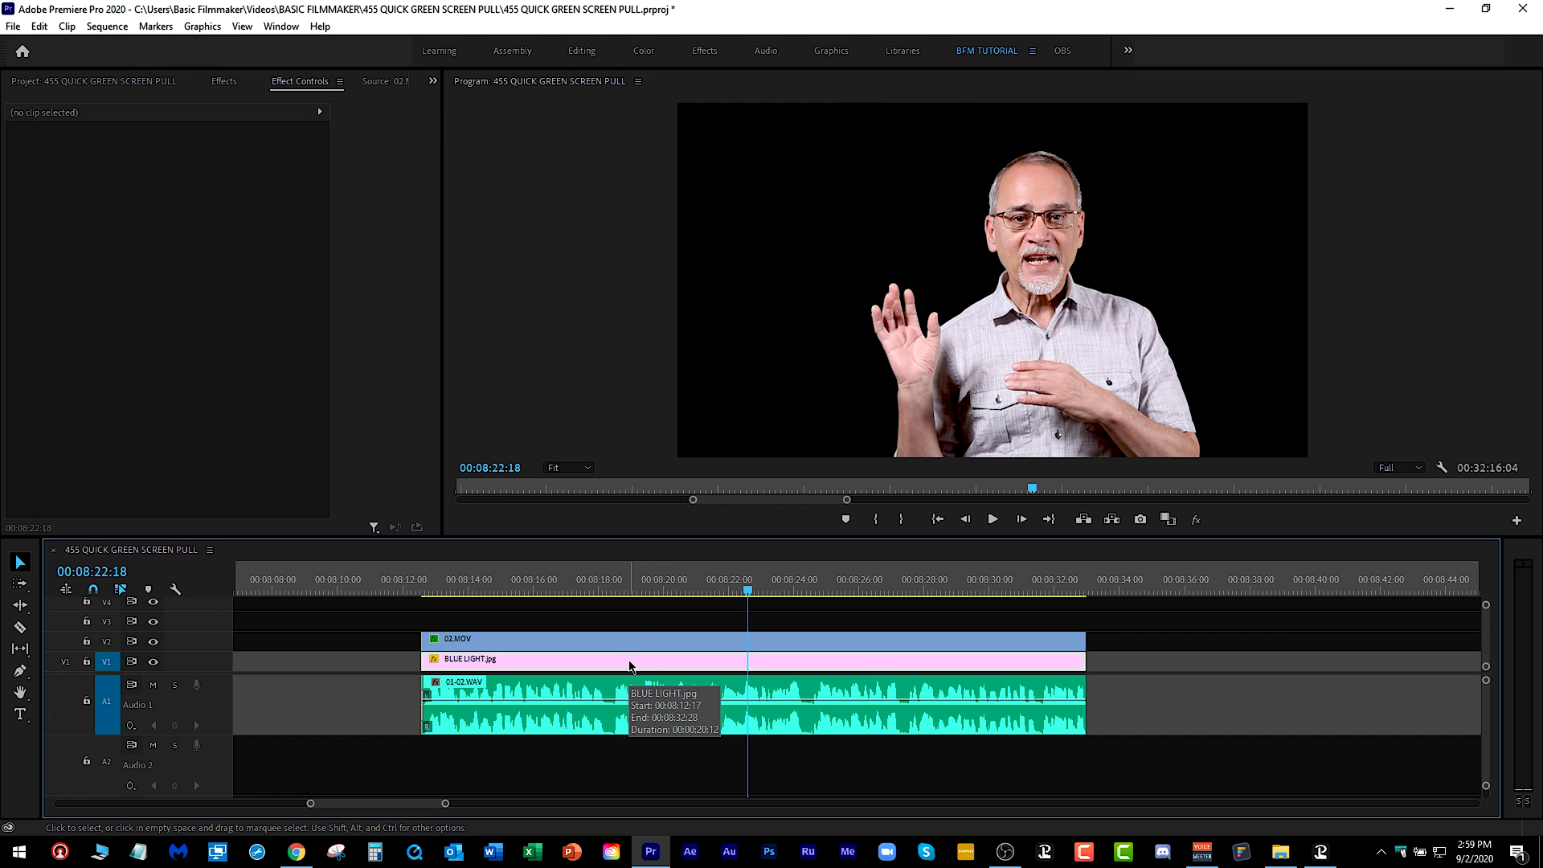
Step: Place shutterstock_261846110.jpg on V1, extend it to 02.MOV's end, and toggle V2 to compare
{"action": "left_click", "coordinate": [94, 81]}
{"action": "left_click_drag", "start_coordinate": [80, 266], "coordinate": [432, 663]}
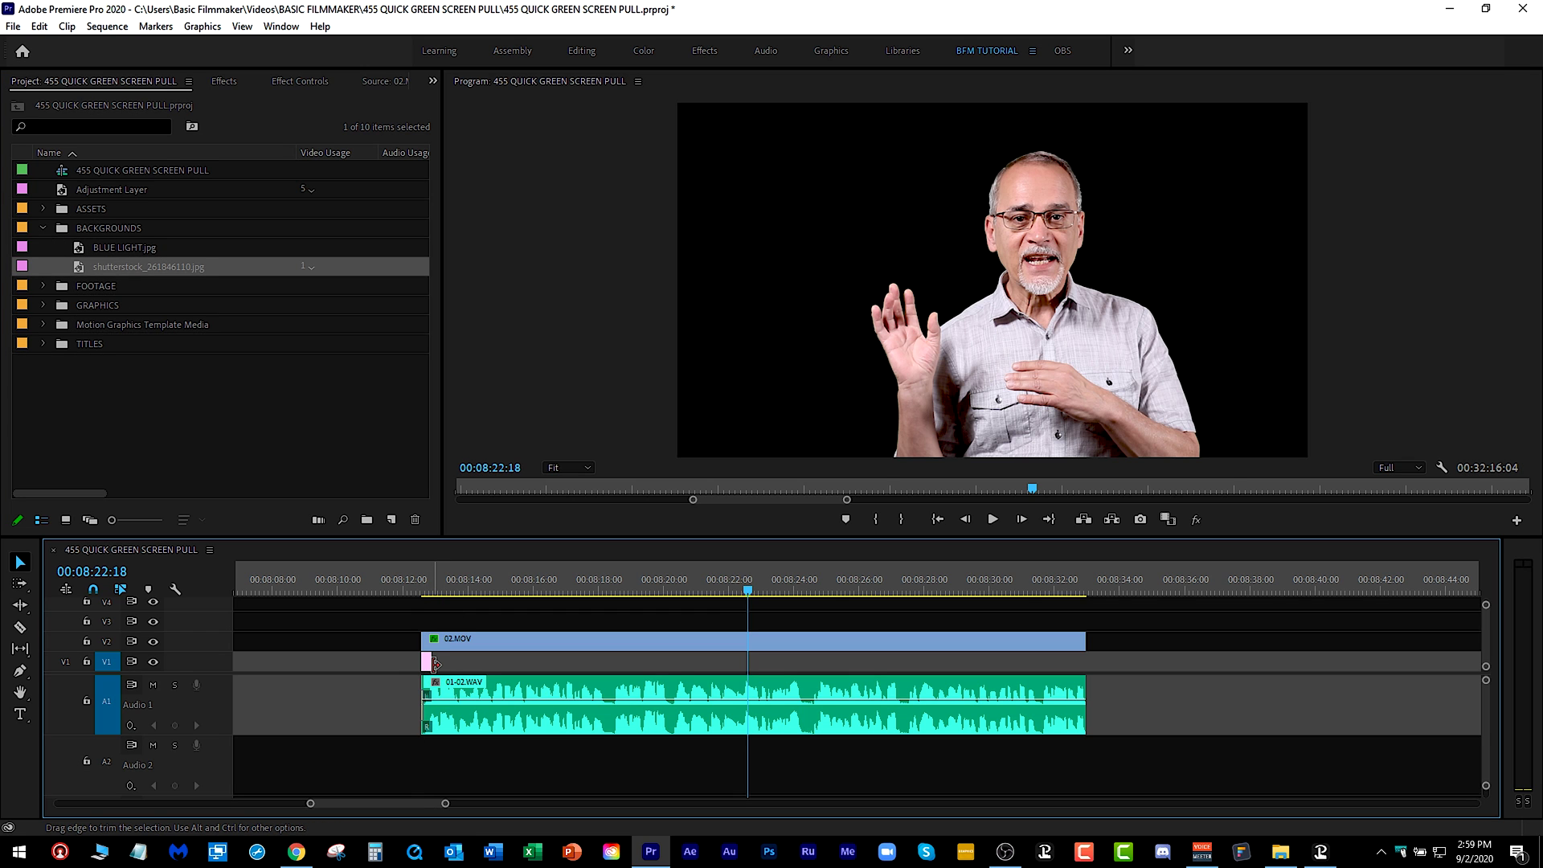
{"action": "left_click_drag", "start_coordinate": [434, 664], "coordinate": [1087, 680]}
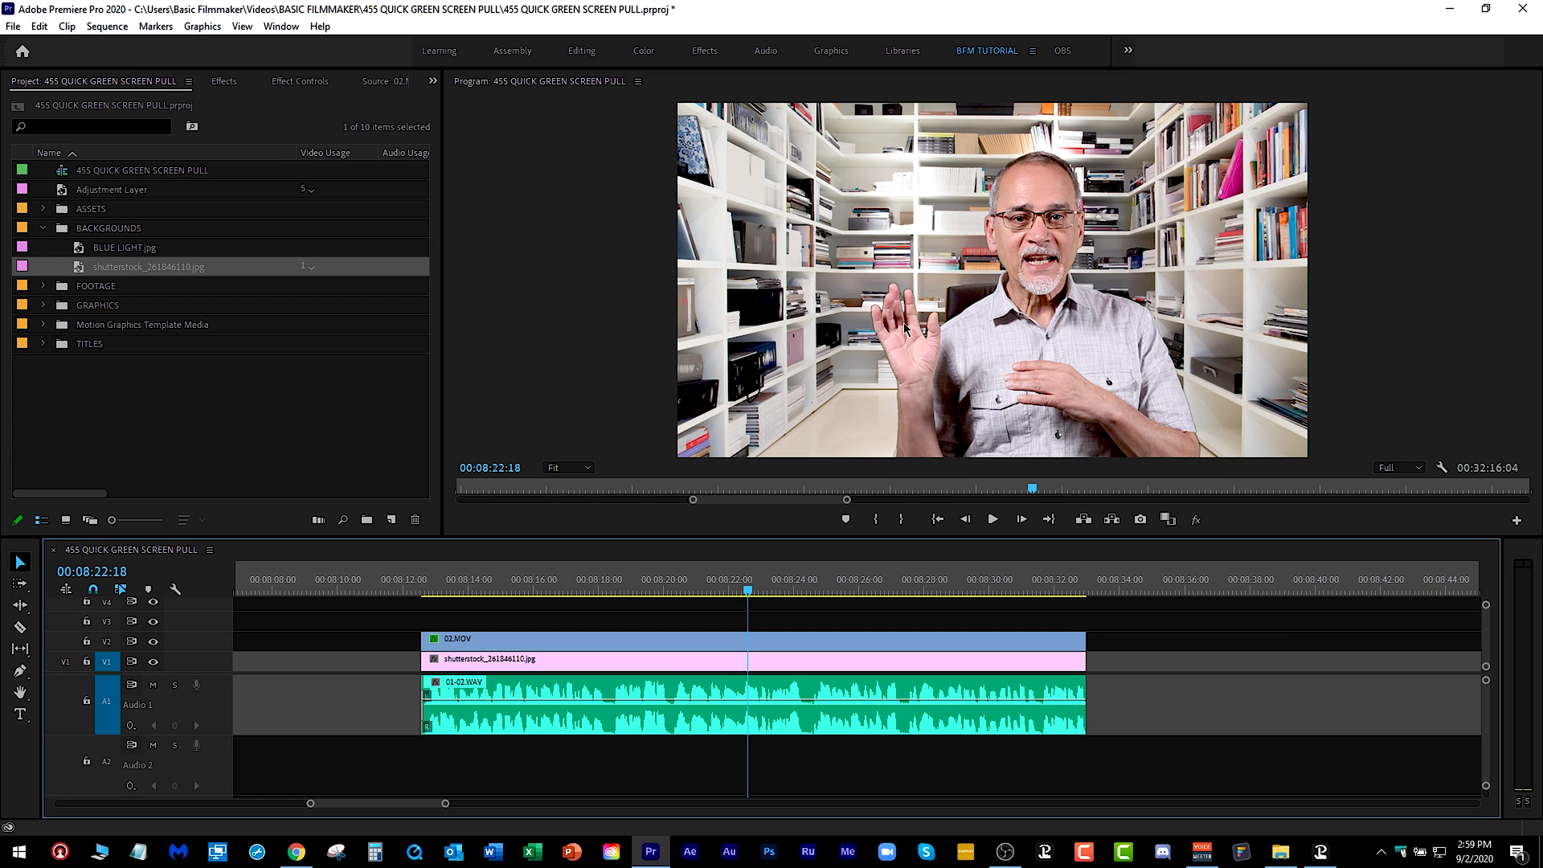
{"action": "mouse_move", "coordinate": [741, 590]}
{"action": "left_mouse_down"}
{"action": "mouse_move", "coordinate": [668, 591]}
{"action": "mouse_move", "coordinate": [753, 591]}
{"action": "left_mouse_up"}
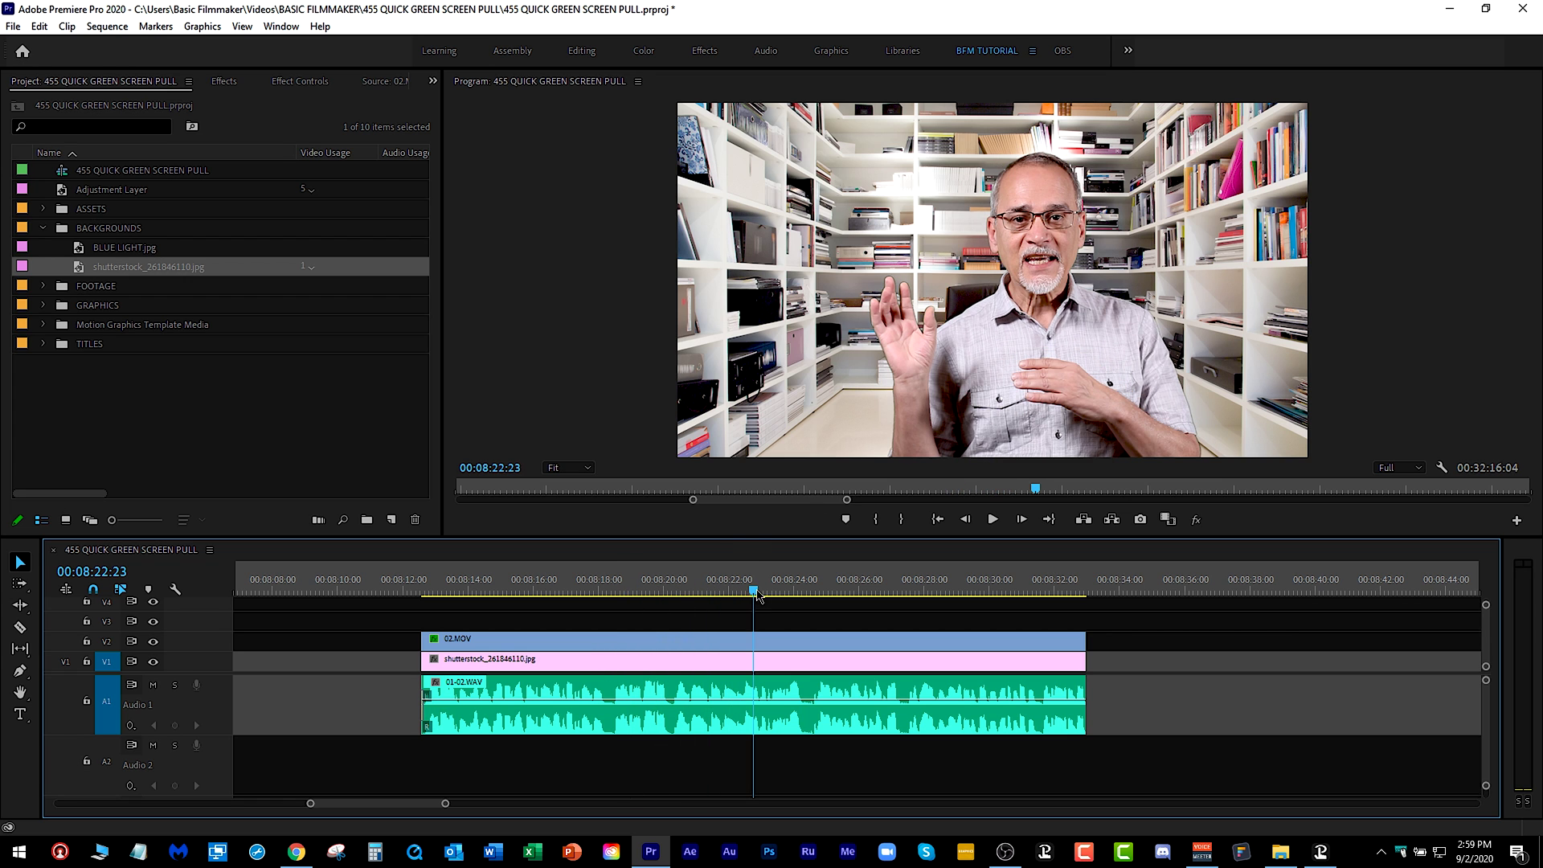
{"action": "left_click", "coordinate": [154, 643]}
{"action": "left_click", "coordinate": [153, 641]}
{"action": "left_click", "coordinate": [713, 592]}
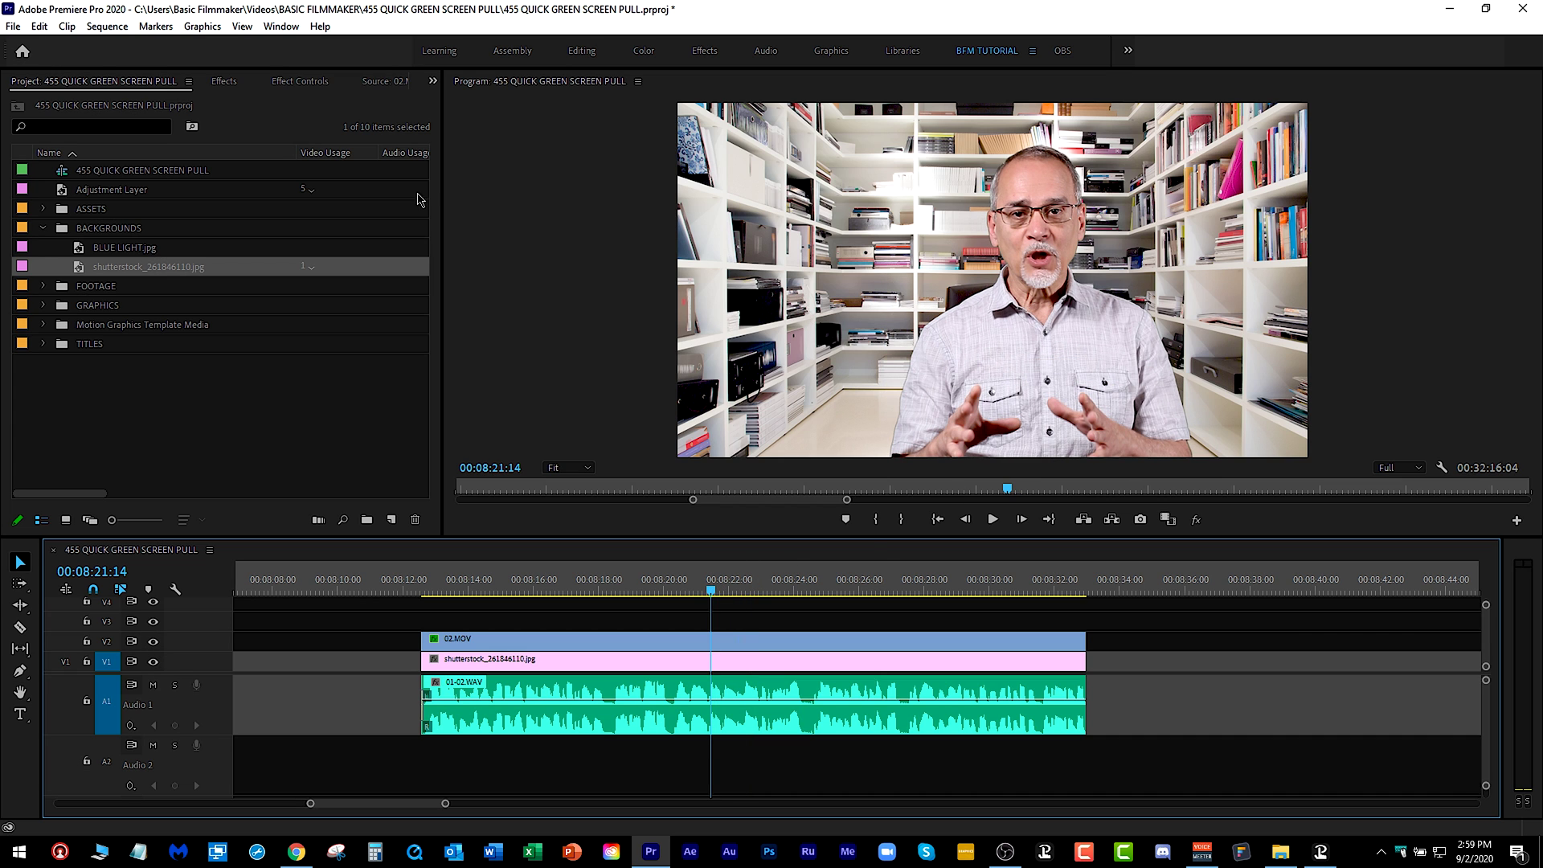
{"action": "left_click", "coordinate": [306, 83]}
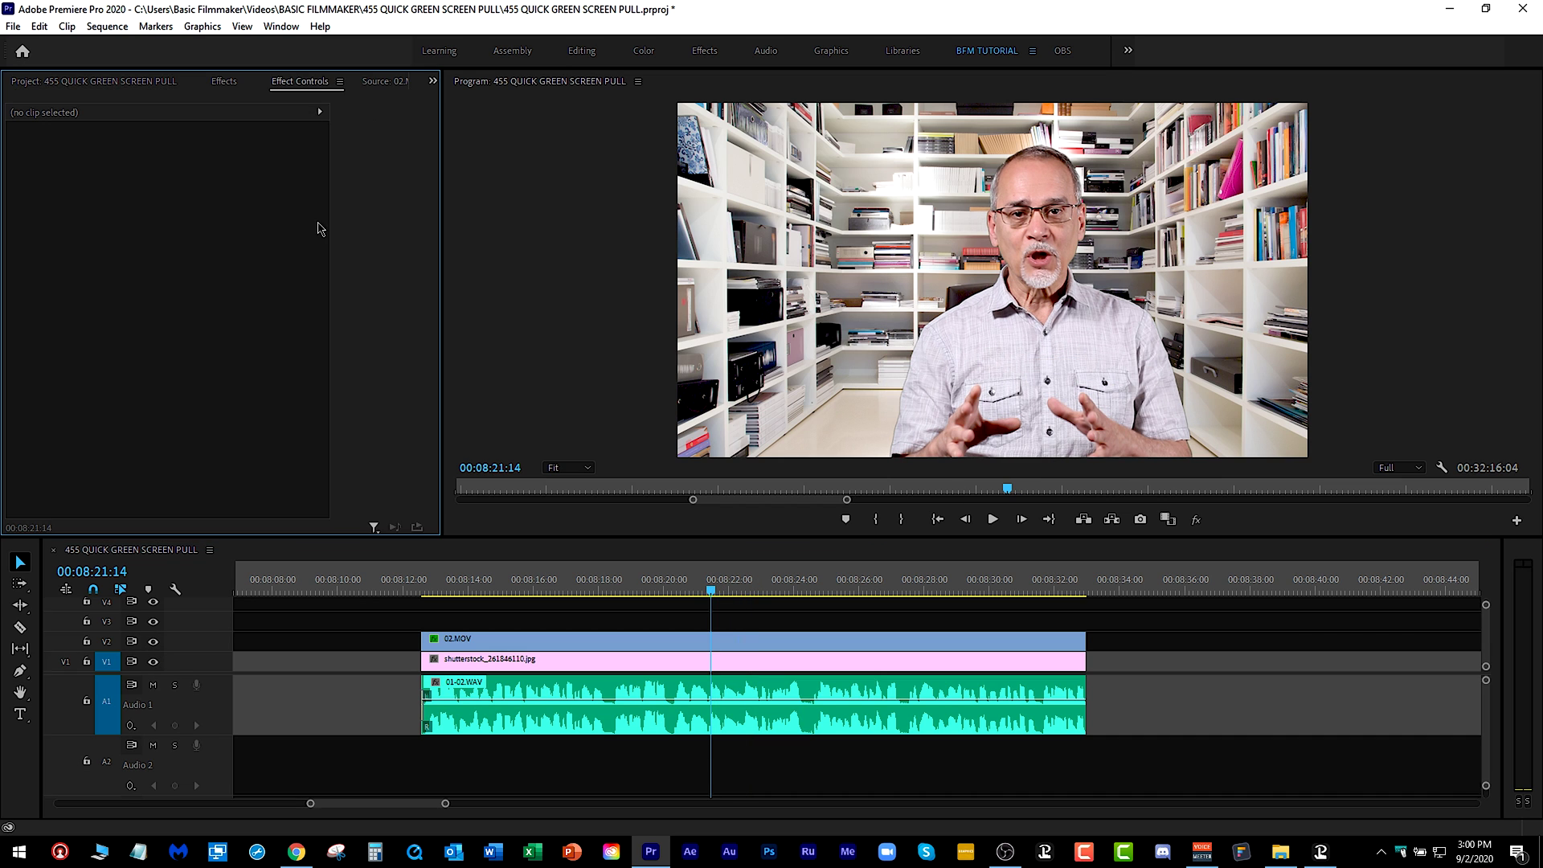
Step: Set the bookshelf background's Scale to 150 and Position to 1840, 1215
{"action": "left_click", "coordinate": [613, 668]}
{"action": "mouse_move", "coordinate": [173, 180]}
{"action": "left_mouse_down"}
{"action": "mouse_move", "coordinate": [265, 163]}
{"action": "mouse_move", "coordinate": [157, 163]}
{"action": "left_mouse_up"}
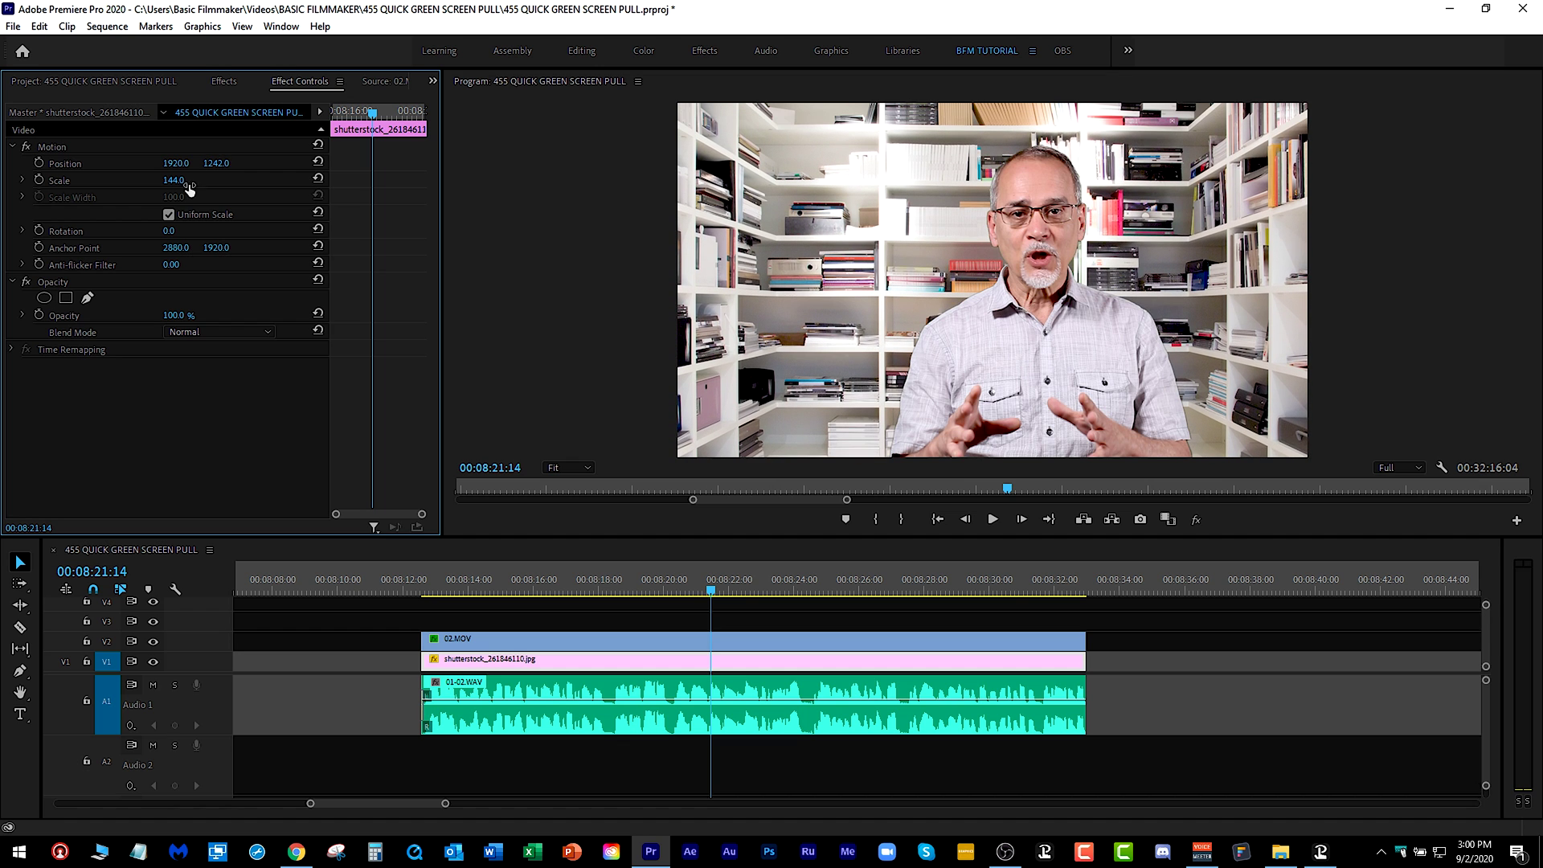
{"action": "left_click", "coordinate": [172, 180]}
{"action": "type", "text": "1"}
{"action": "key", "text": "Return"}
{"action": "left_click_drag", "start_coordinate": [216, 163], "coordinate": [157, 163]}
{"action": "key", "text": "Left"}
{"action": "key", "text": "Left"}
{"action": "key", "text": "Left"}
{"action": "key", "text": "Left"}
{"action": "key", "text": "Left"}
{"action": "key", "text": "Left"}
{"action": "key", "text": "Left"}
{"action": "key", "text": "Left"}
{"action": "key", "text": "Left"}
{"action": "key", "text": "Left"}
{"action": "key", "text": "Left"}
{"action": "key", "text": "Left"}
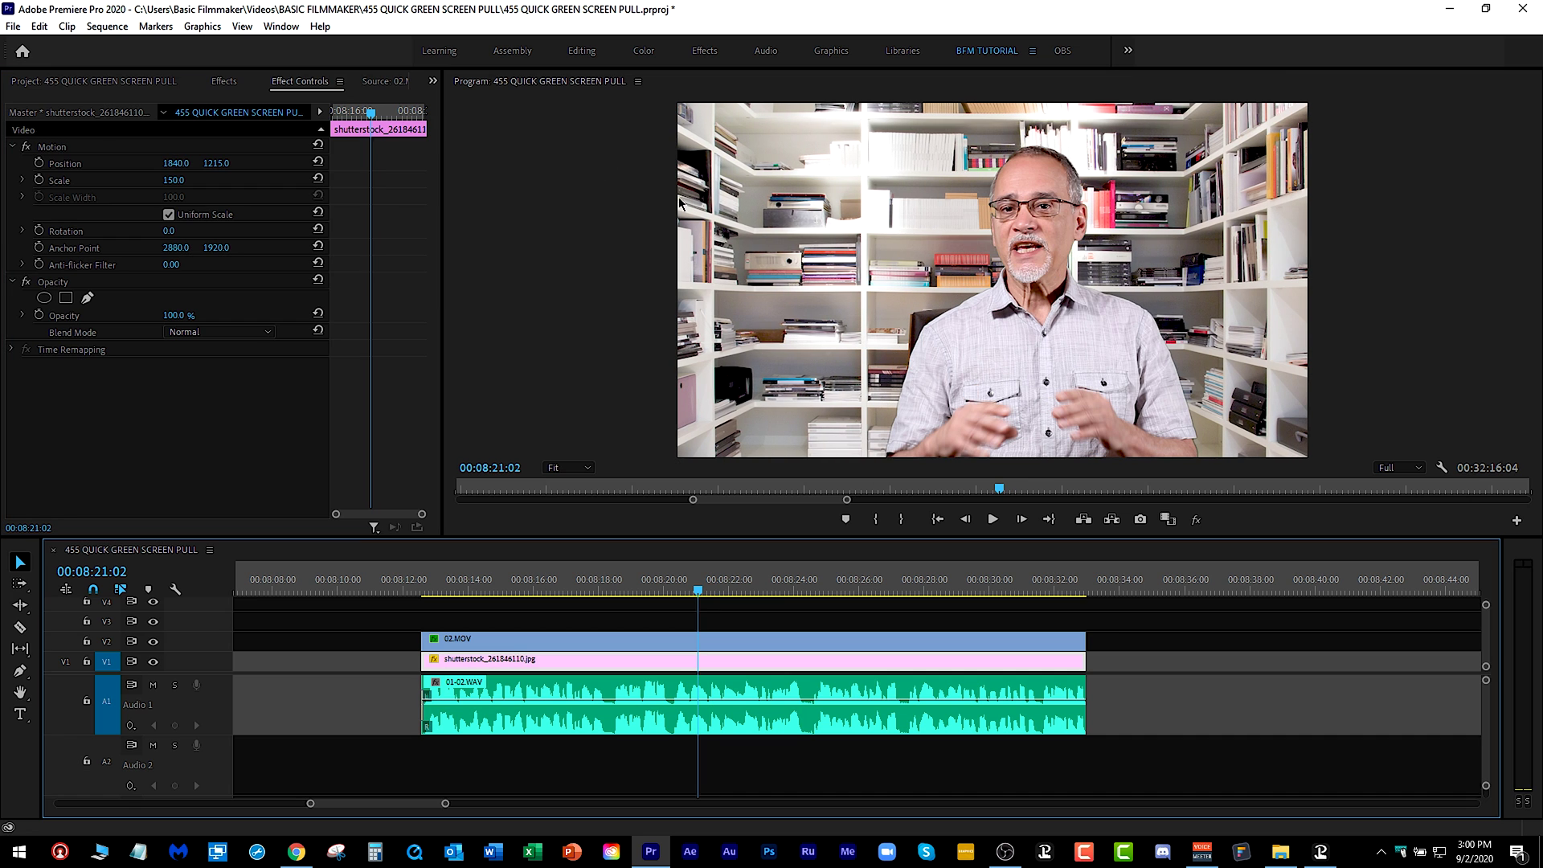
Step: Apply Gaussian Blur to the bookshelf background via an Effects search for 'gau'
{"action": "left_click", "coordinate": [223, 83]}
{"action": "type", "text": "gau"}
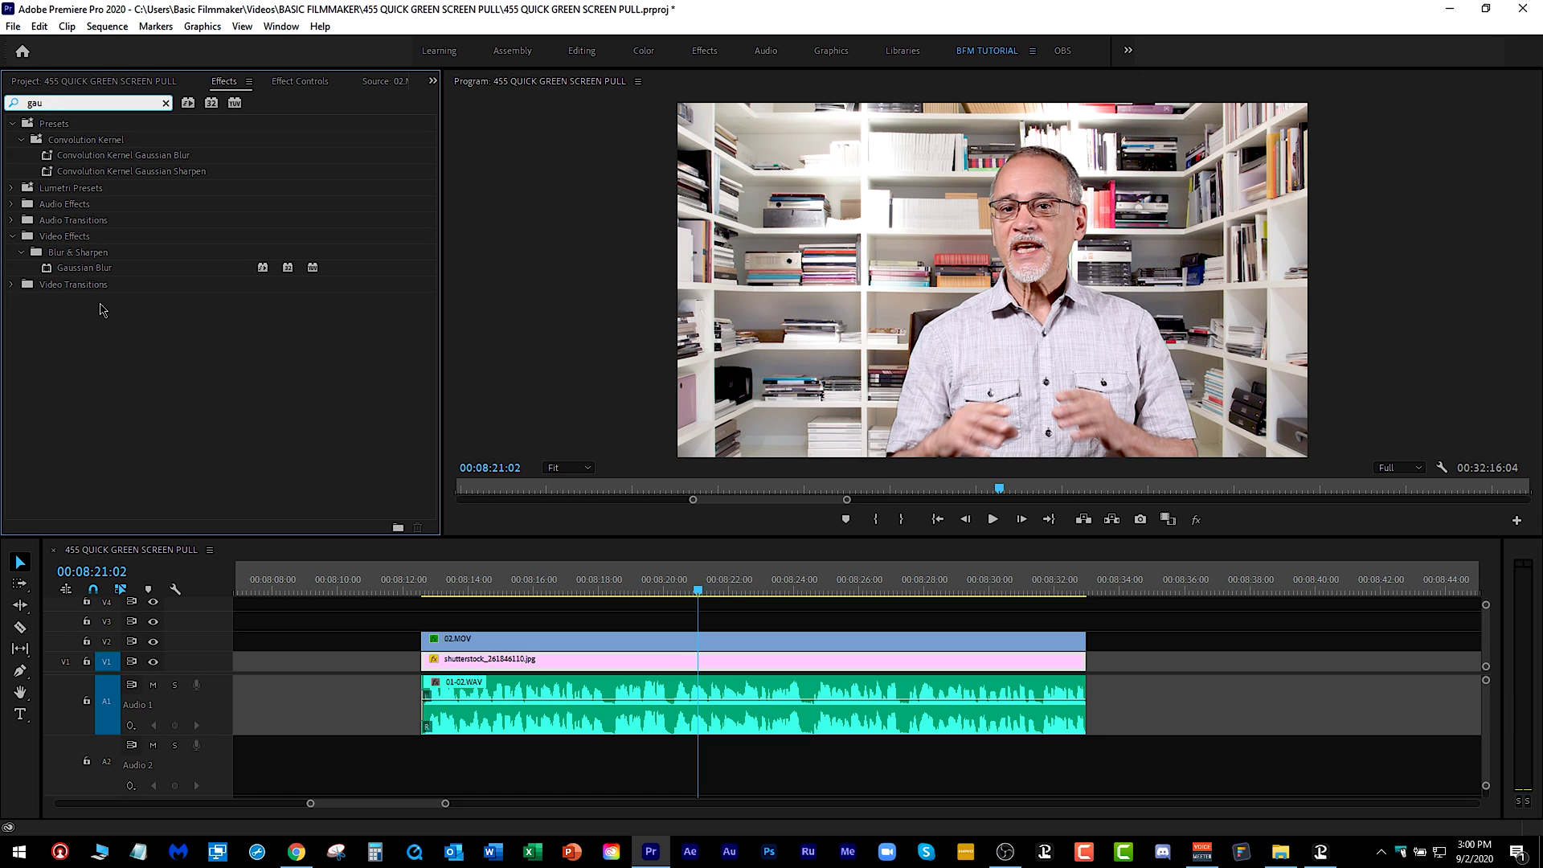
{"action": "left_click_drag", "start_coordinate": [47, 272], "coordinate": [524, 666]}
{"action": "left_click", "coordinate": [300, 81]}
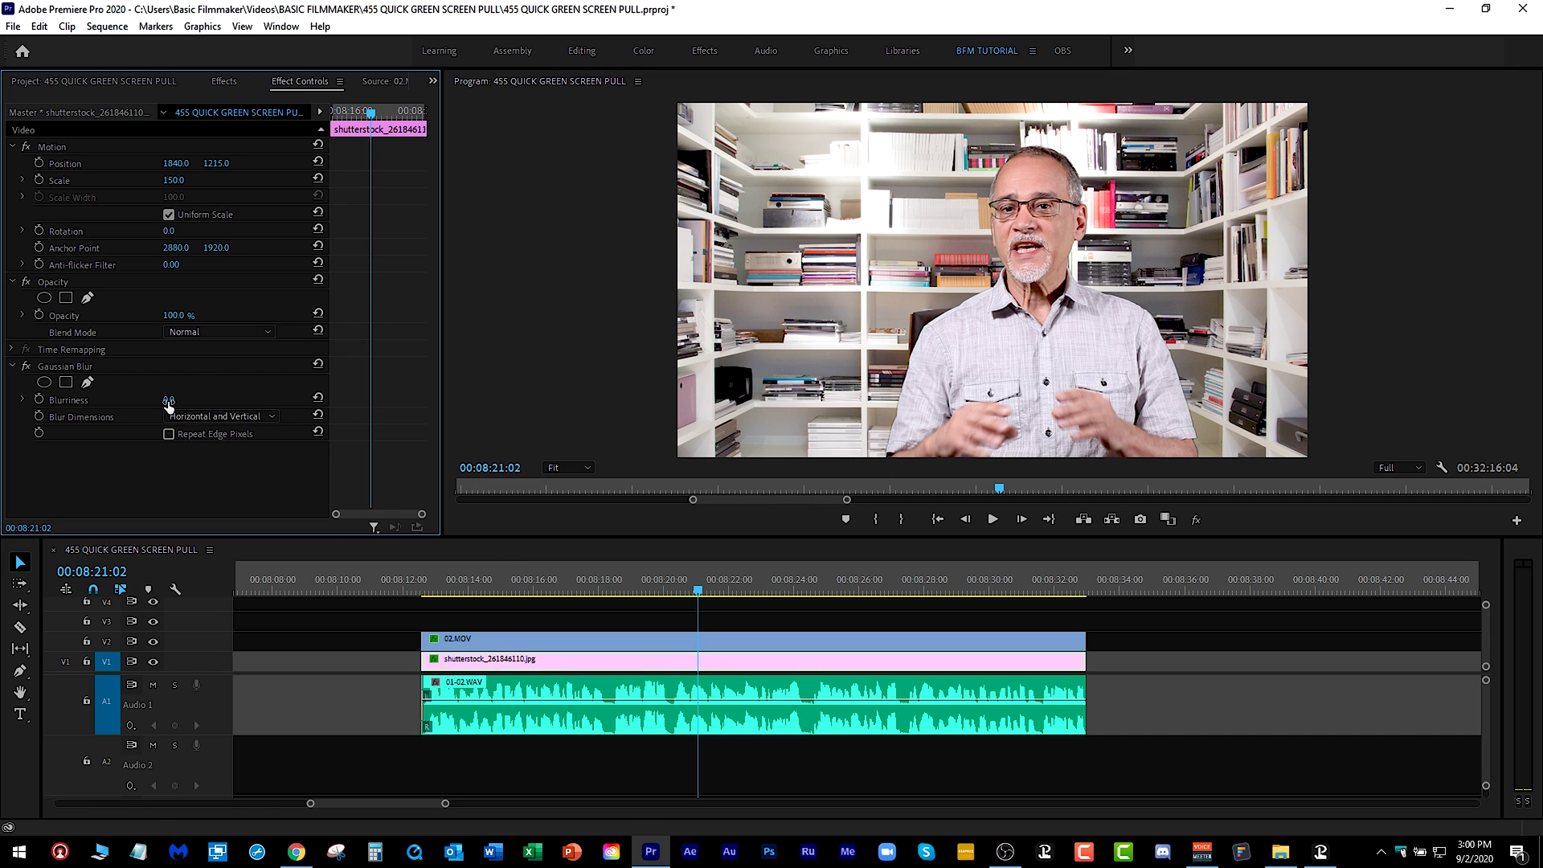
Step: Set the background's Blurriness to a light 19.1 after trying a heavier blur
{"action": "left_click_drag", "start_coordinate": [168, 400], "coordinate": [186, 401]}
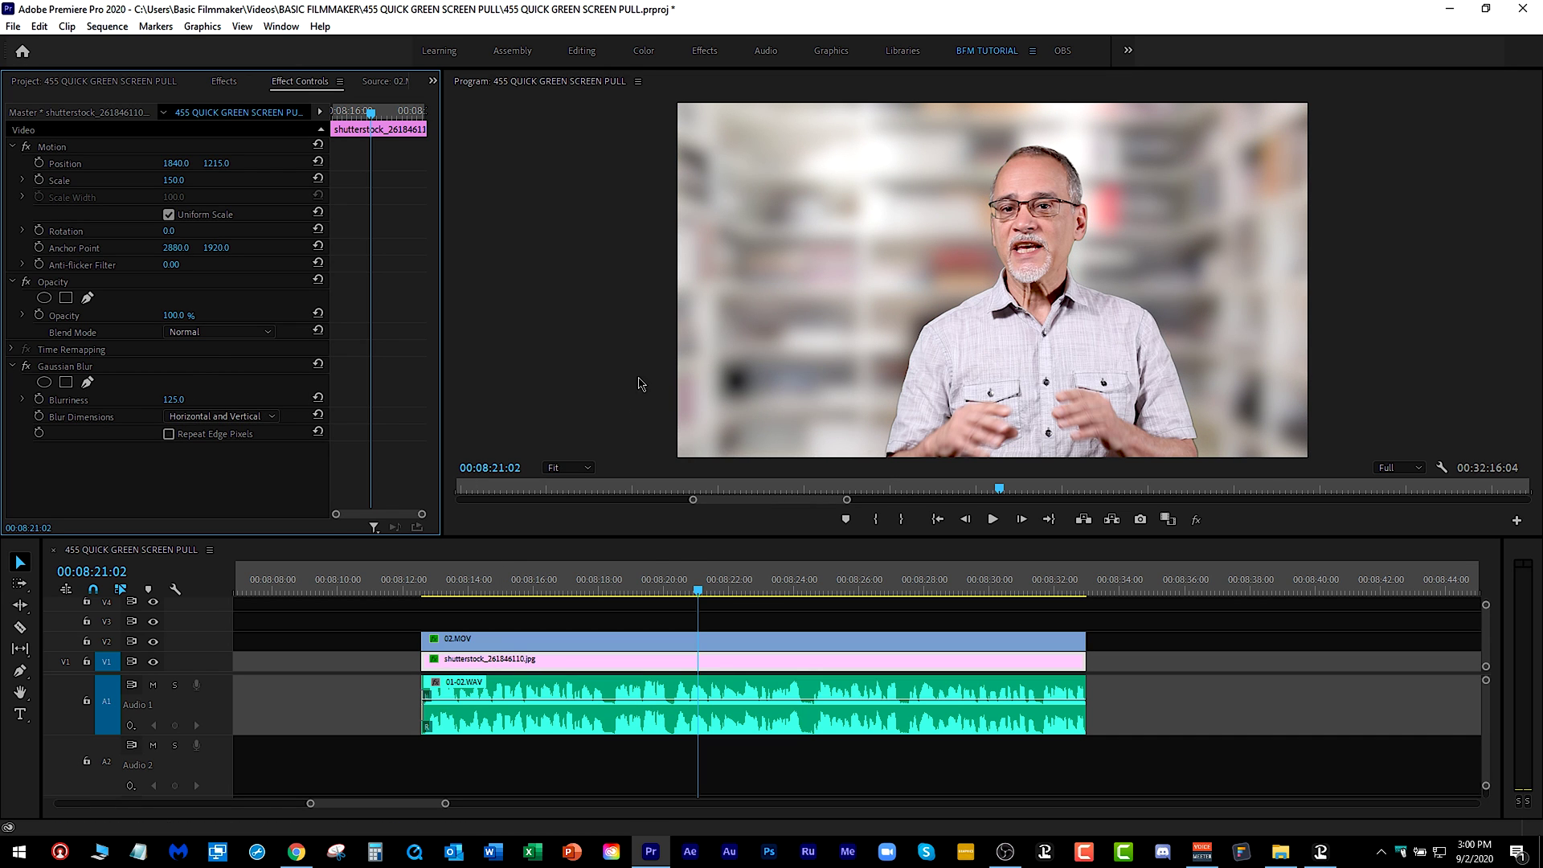
{"action": "mouse_move", "coordinate": [685, 595]}
{"action": "left_mouse_down"}
{"action": "mouse_move", "coordinate": [602, 594]}
{"action": "mouse_move", "coordinate": [679, 594]}
{"action": "left_mouse_up"}
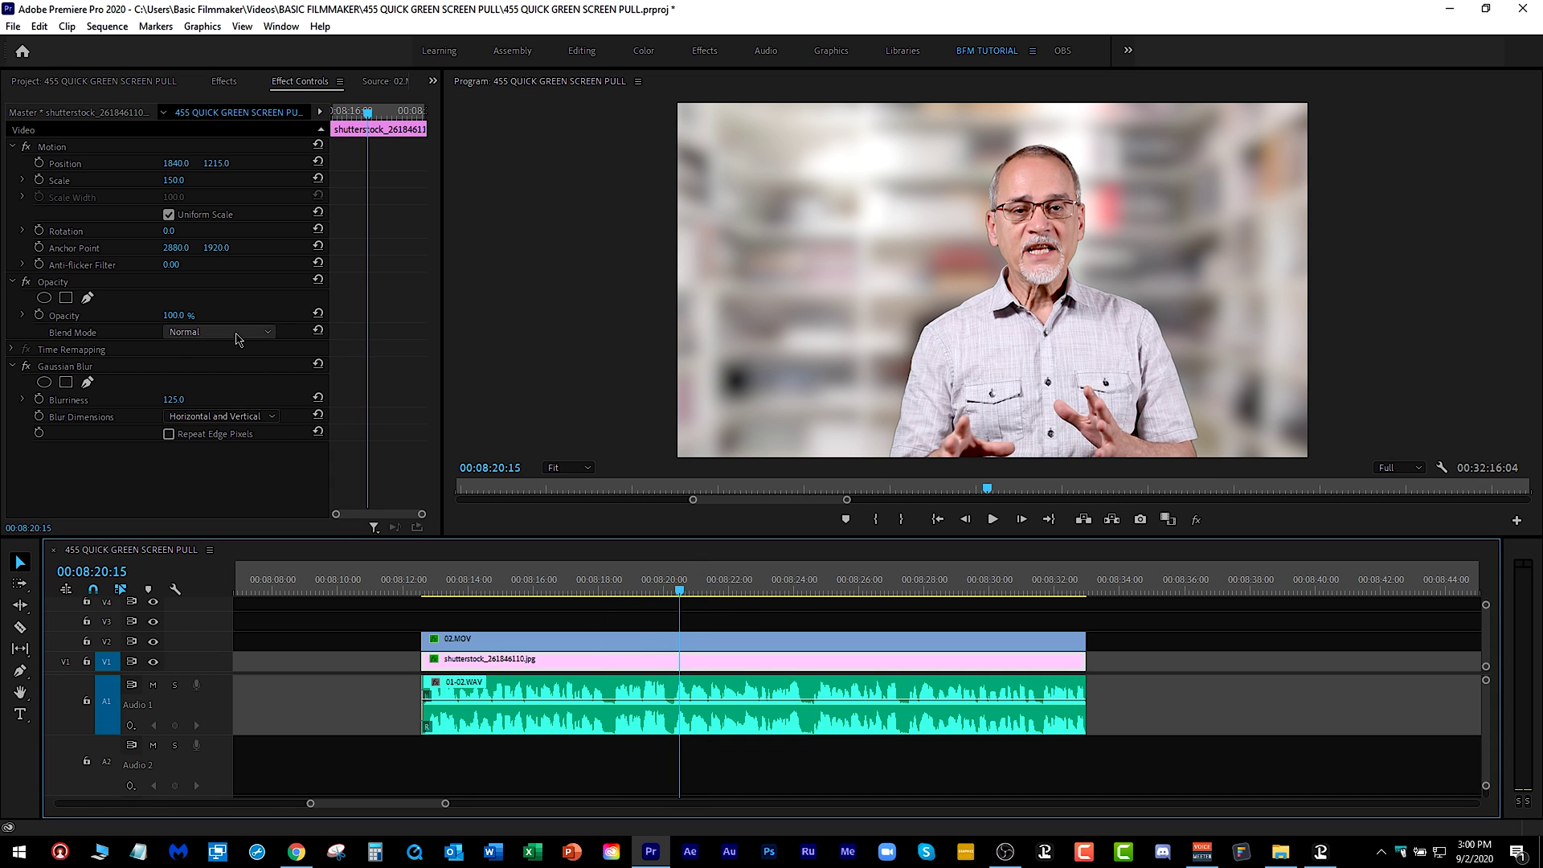
{"action": "left_click", "coordinate": [315, 404]}
{"action": "left_click", "coordinate": [317, 400]}
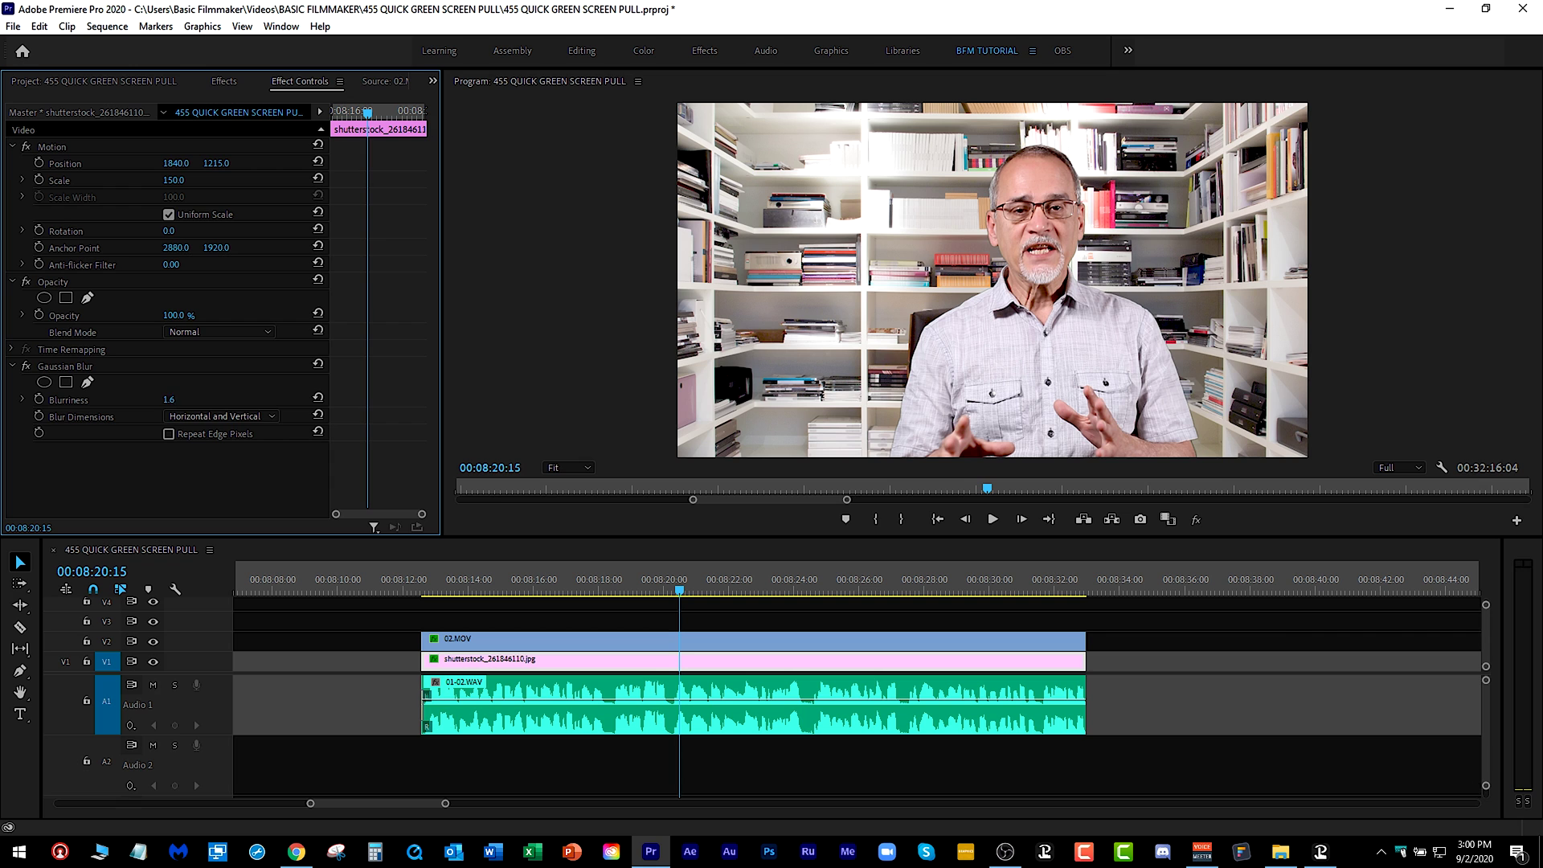
{"action": "left_click_drag", "start_coordinate": [169, 400], "coordinate": [191, 400]}
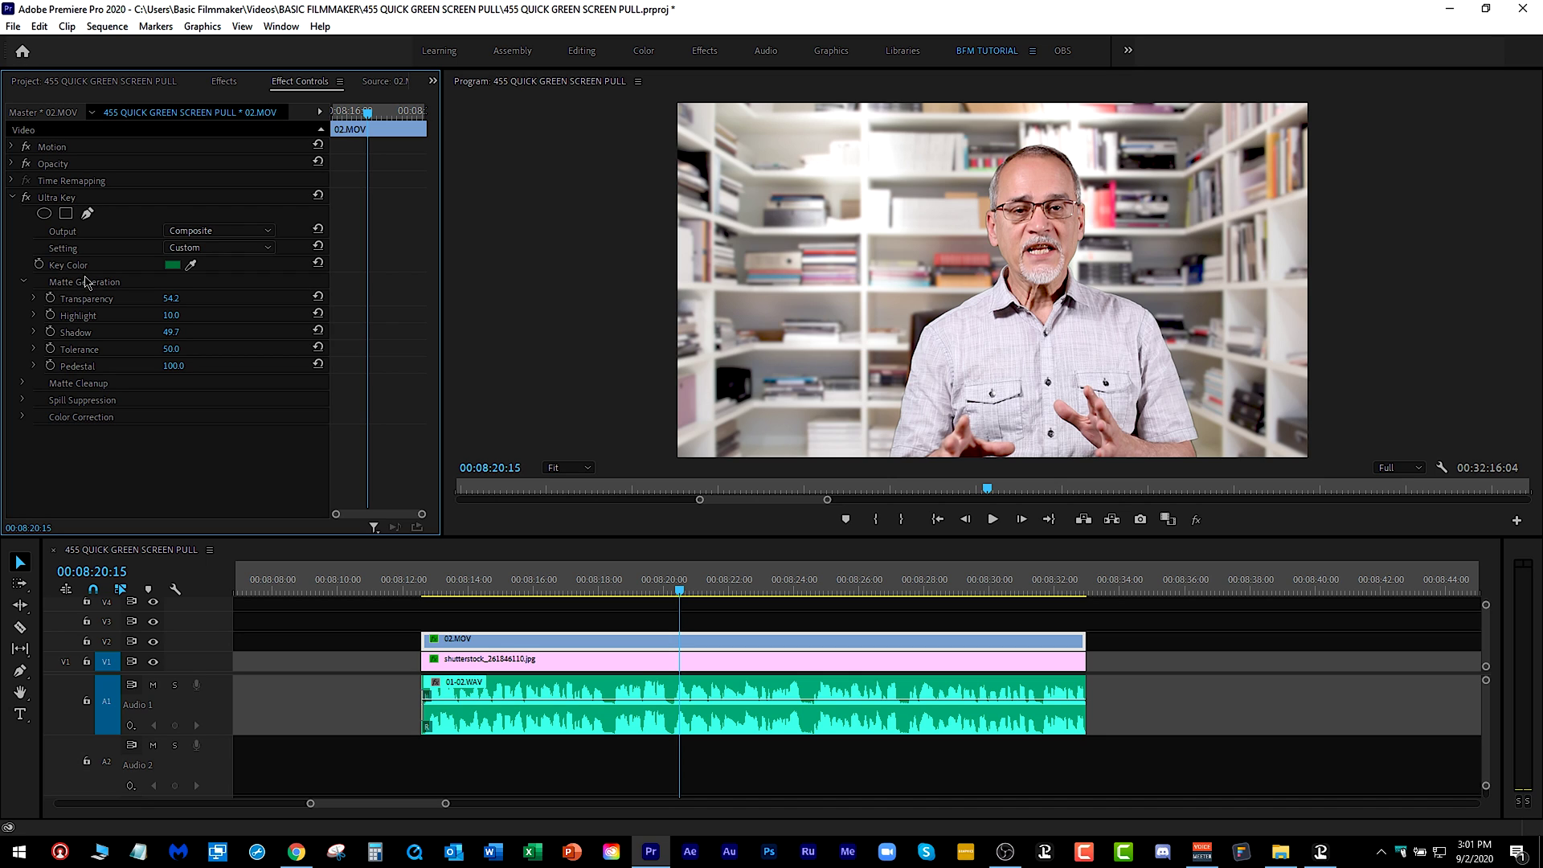
Step: Open Ultra Key's Matte Cleanup and set Choke to 40.0
{"action": "left_click", "coordinate": [23, 285]}
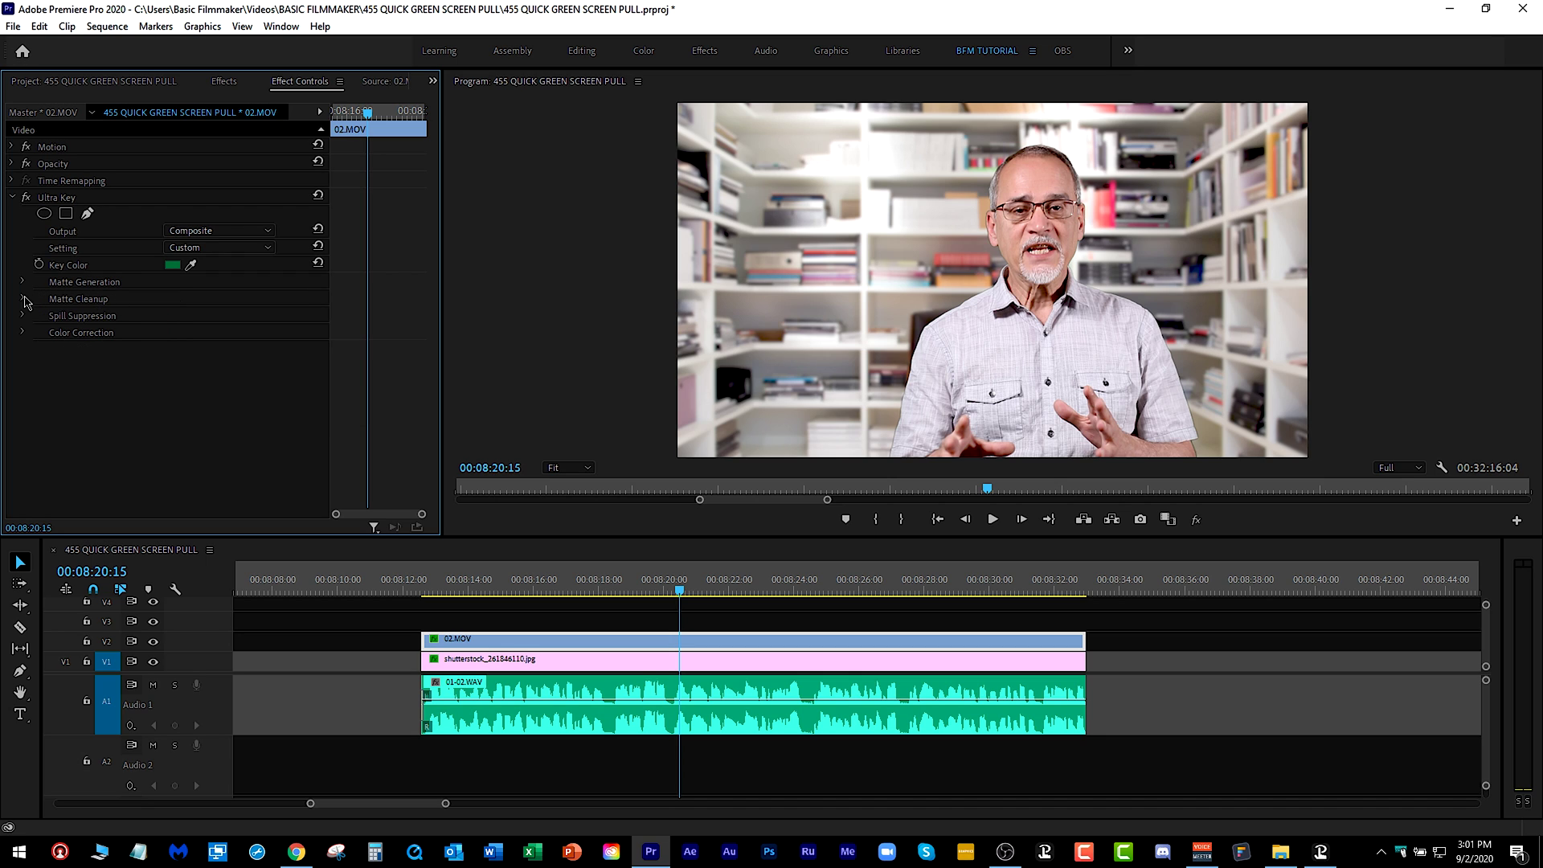
{"action": "left_click", "coordinate": [23, 300]}
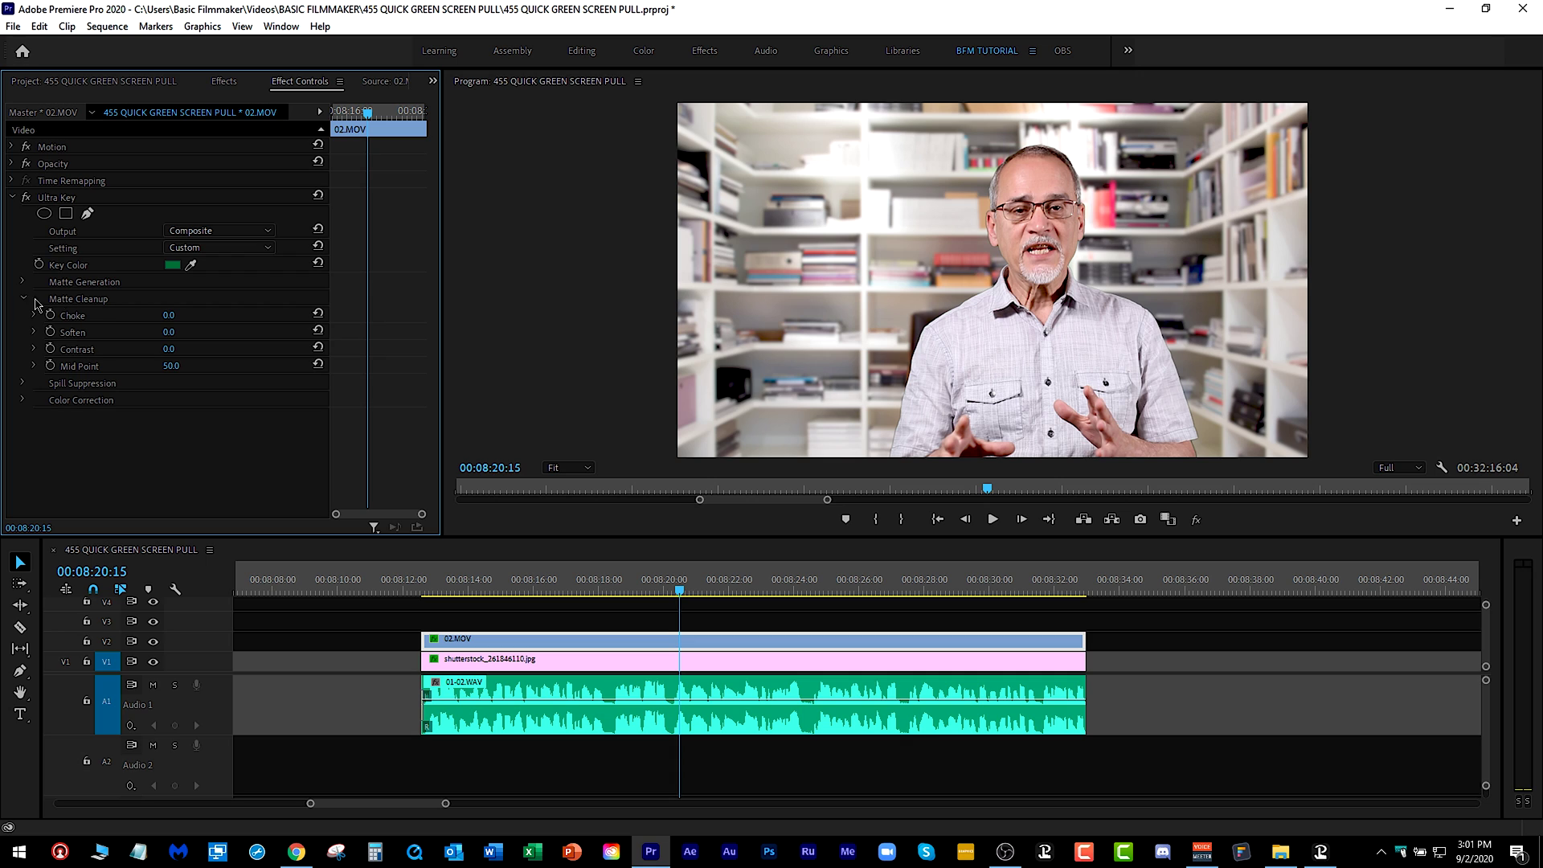
{"action": "left_click_drag", "start_coordinate": [170, 320], "coordinate": [186, 317]}
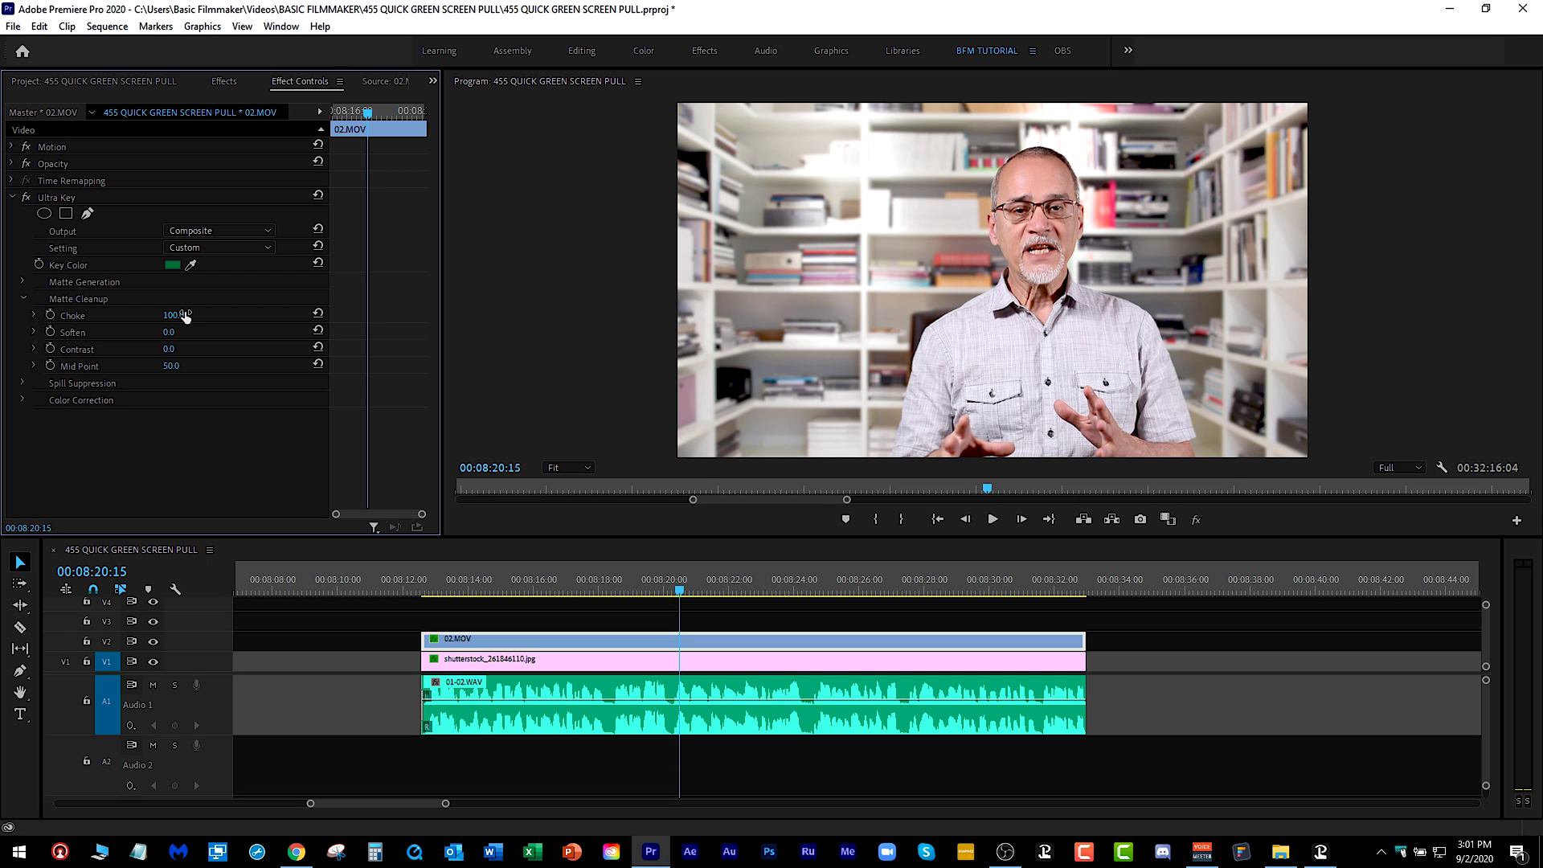
{"action": "key", "text": "ctrl+z"}
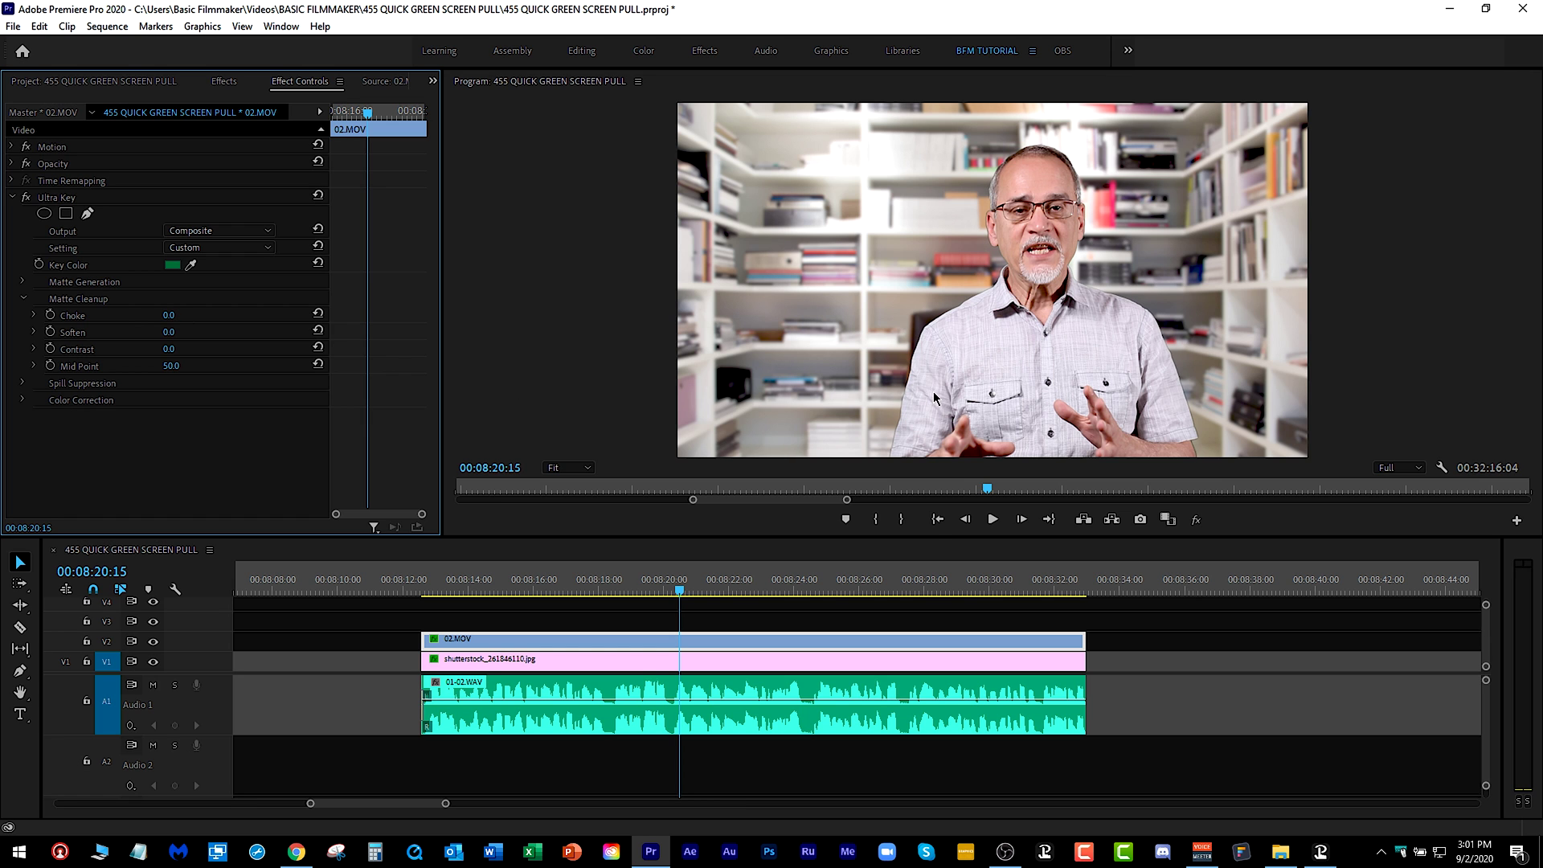
Step: Maximize the Program monitor and play the composite to review the keyed edges
{"action": "left_click_drag", "start_coordinate": [932, 536], "coordinate": [932, 650]}
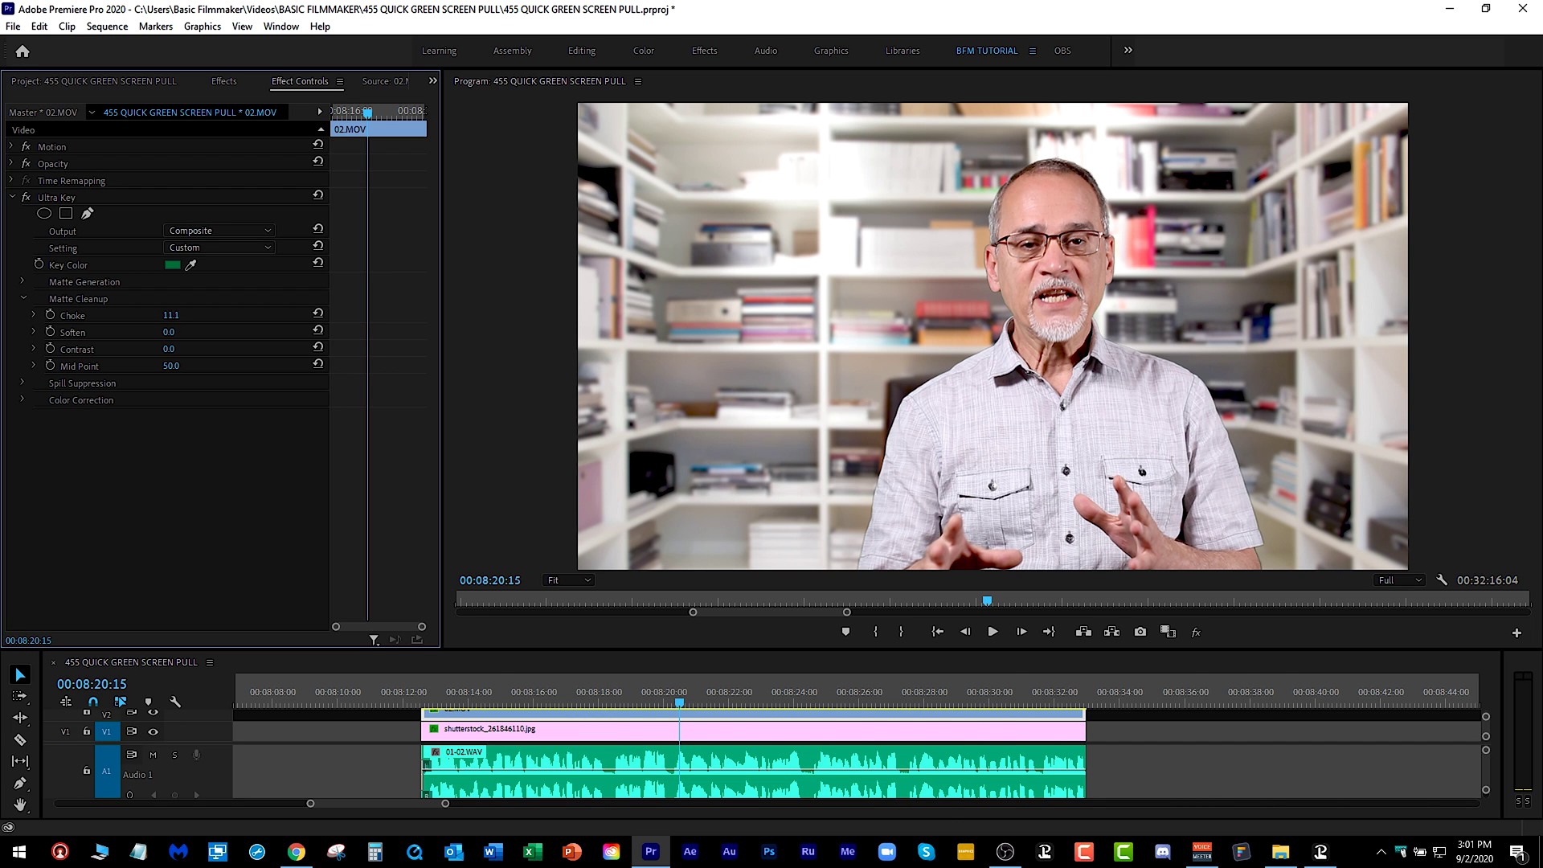
{"action": "key", "text": "grave"}
{"action": "key", "text": "grave"}
{"action": "key", "text": "grave"}
{"action": "key", "text": "grave"}
{"action": "key", "text": "grave"}
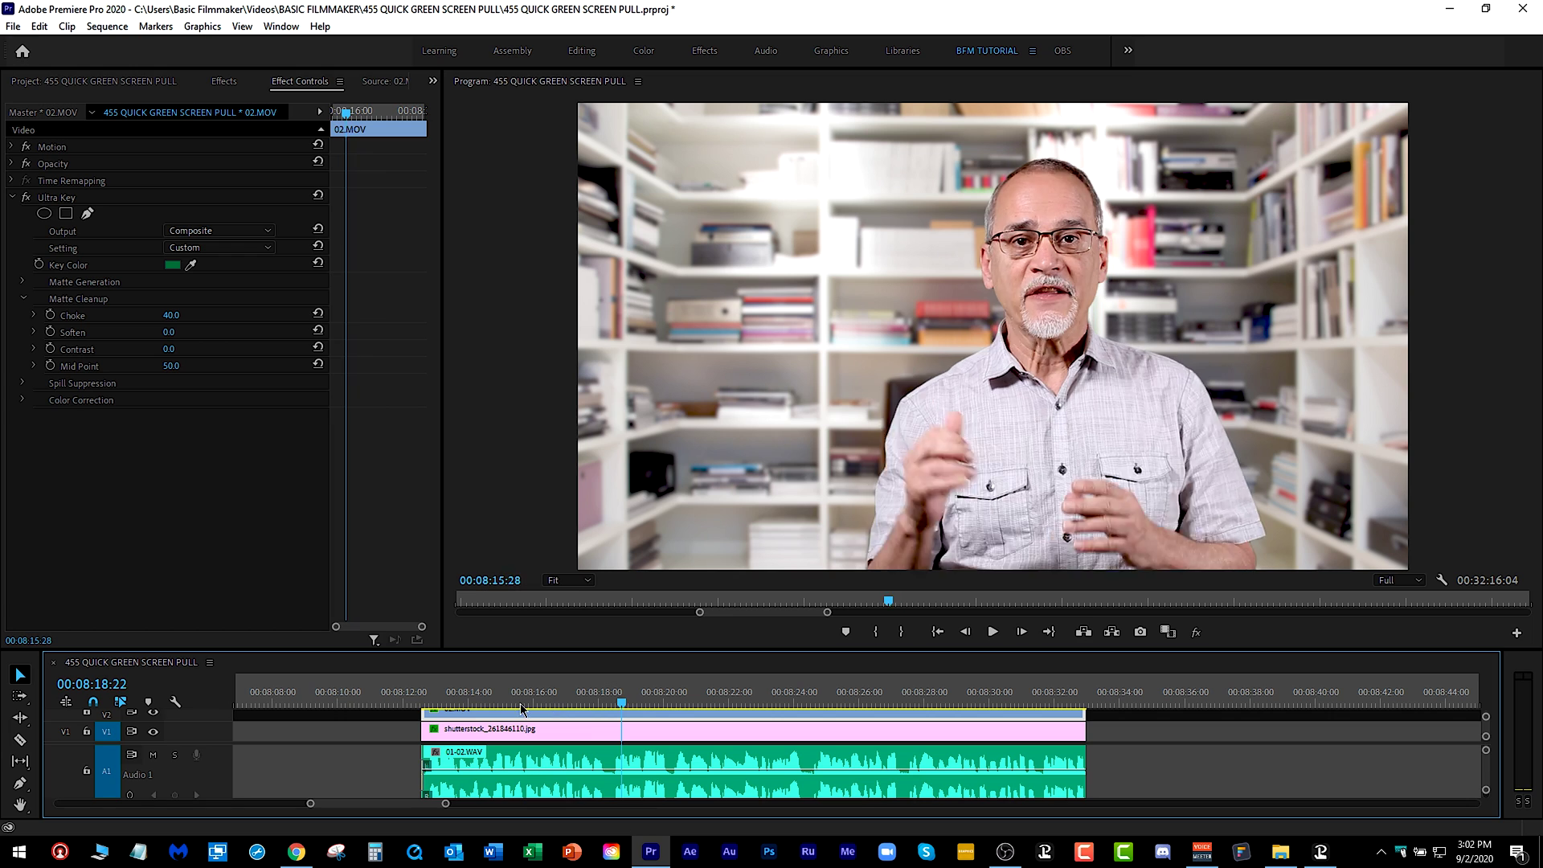
{"action": "key", "text": "space"}
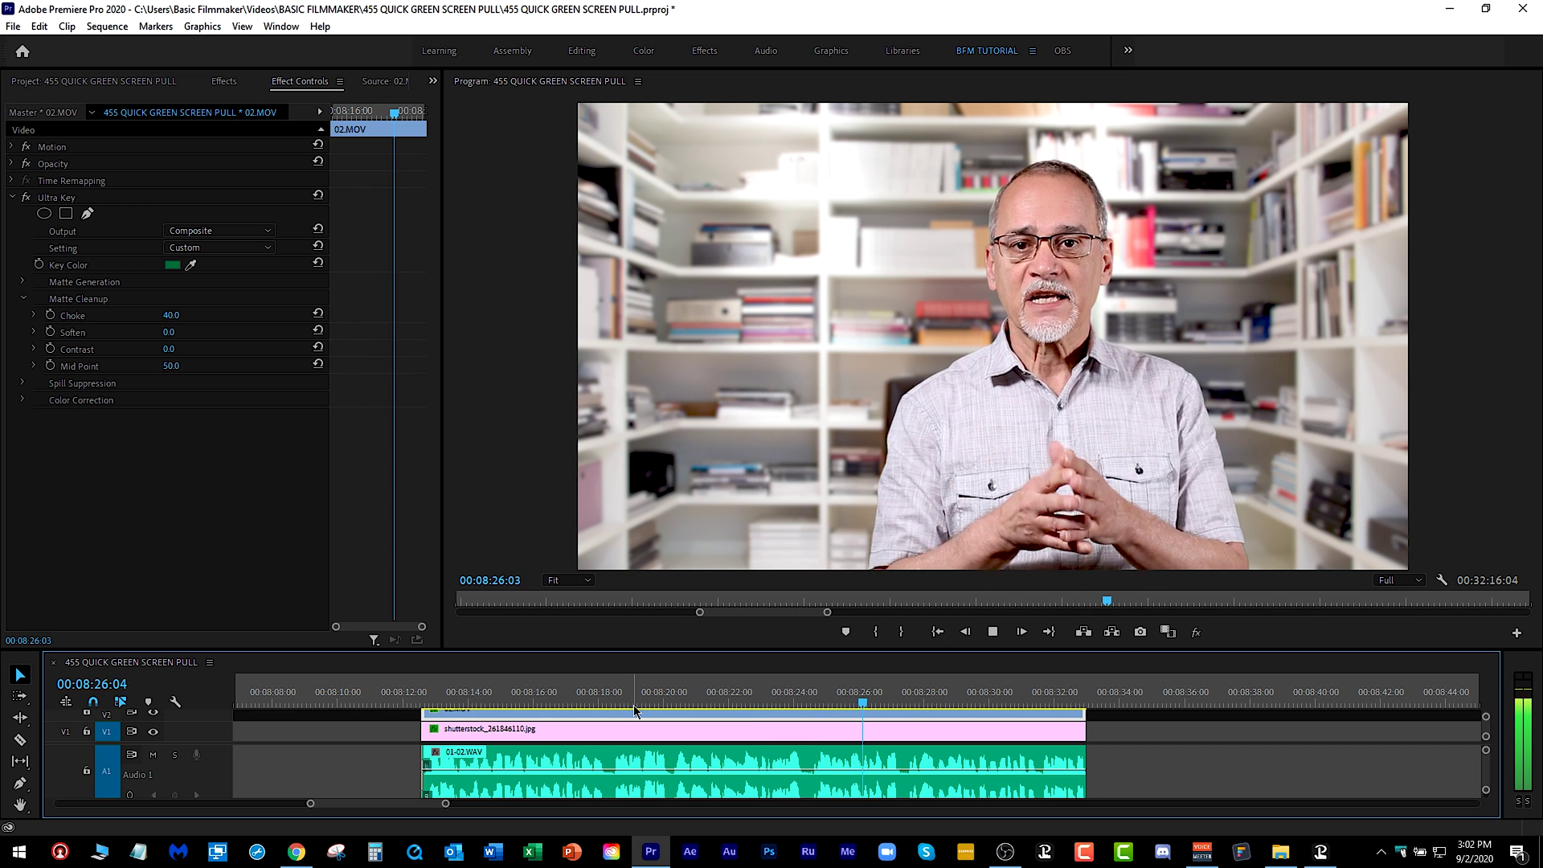
{"action": "key", "text": "space"}
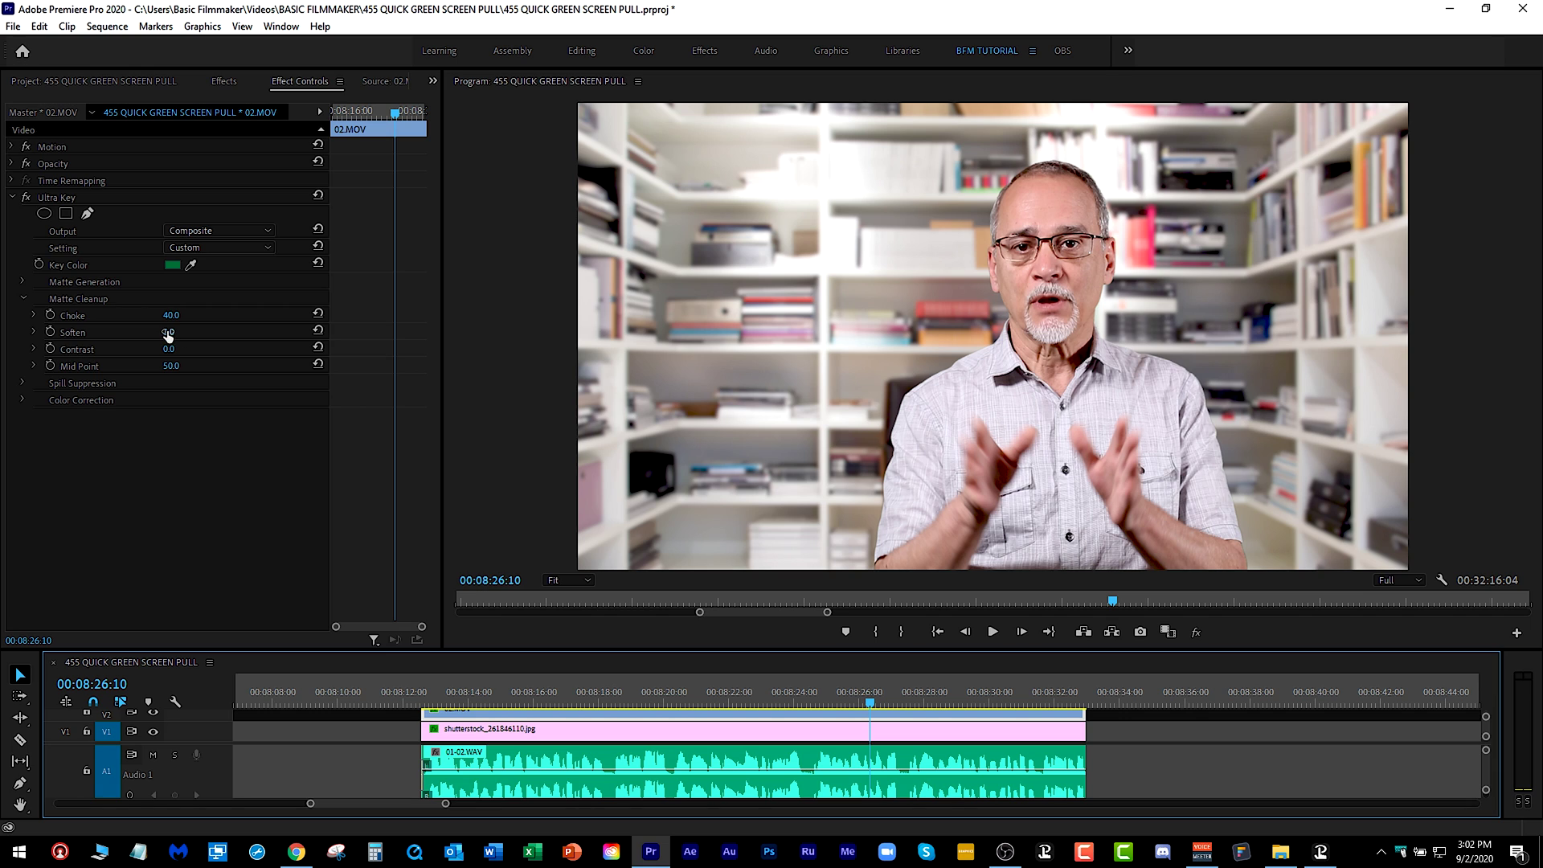
Step: Test Saturation and a 180 Hue shift in Ultra Key's Color Correction, then restore both
{"action": "left_click", "coordinate": [23, 402]}
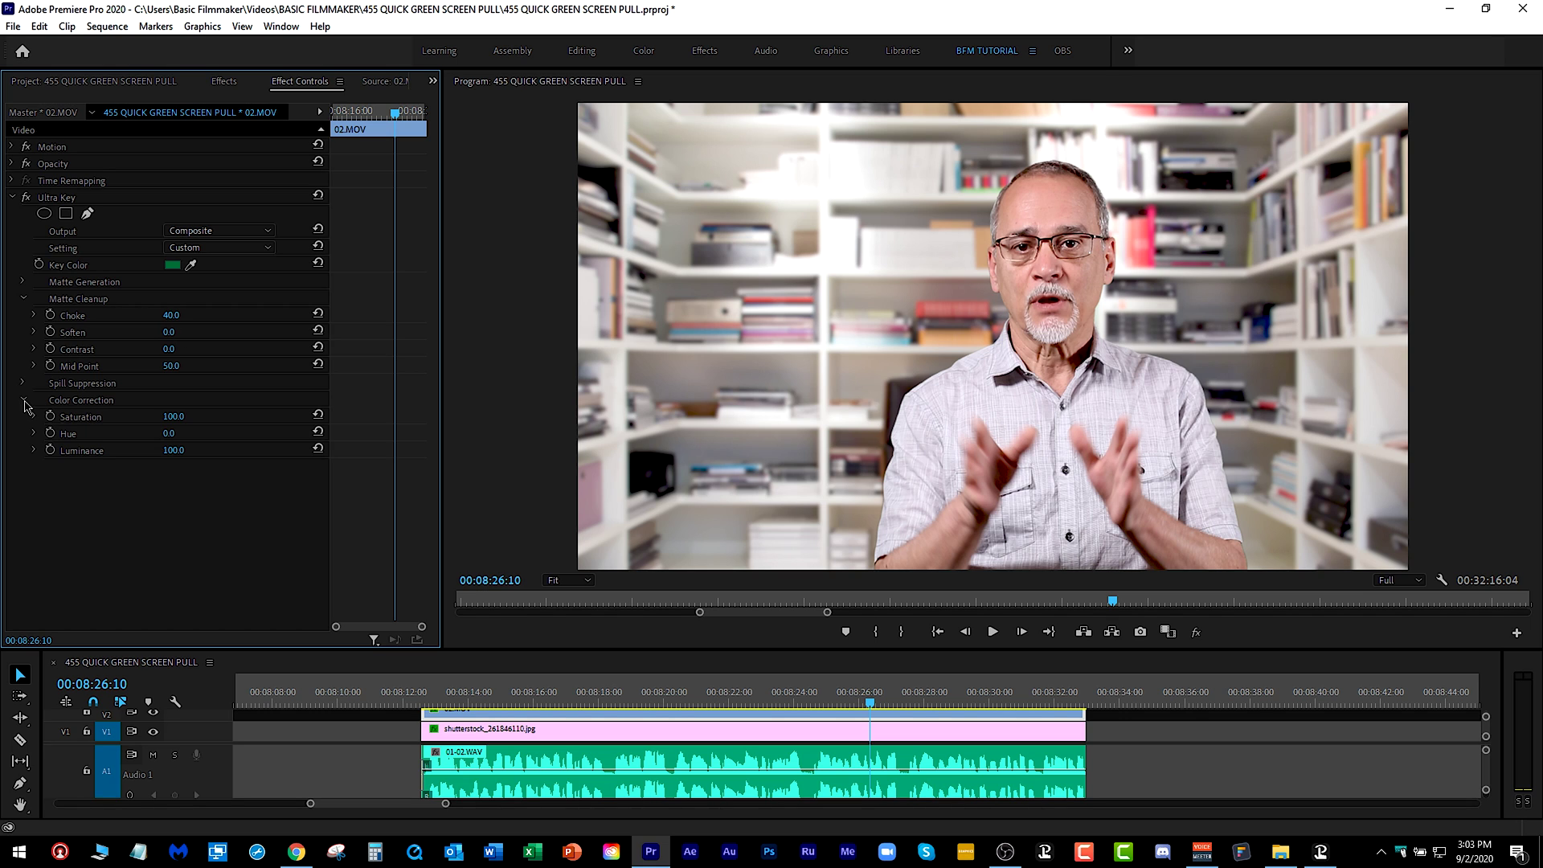
{"action": "left_click_drag", "start_coordinate": [186, 418], "coordinate": [120, 419]}
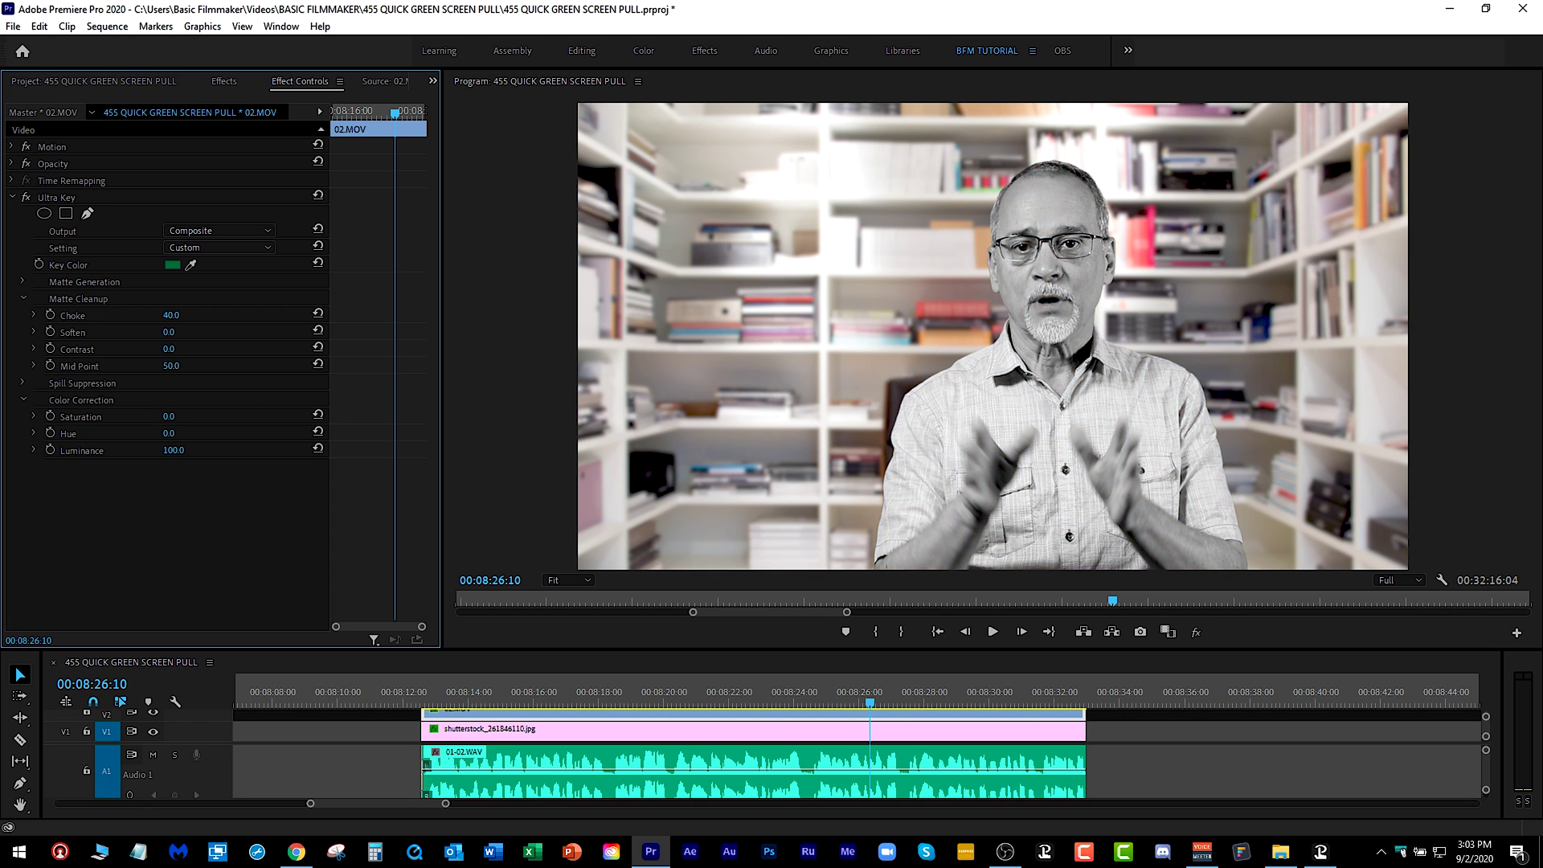
{"action": "left_click", "coordinate": [318, 414]}
{"action": "left_click", "coordinate": [172, 434]}
{"action": "type", "text": "180"}
{"action": "key", "text": "Return"}
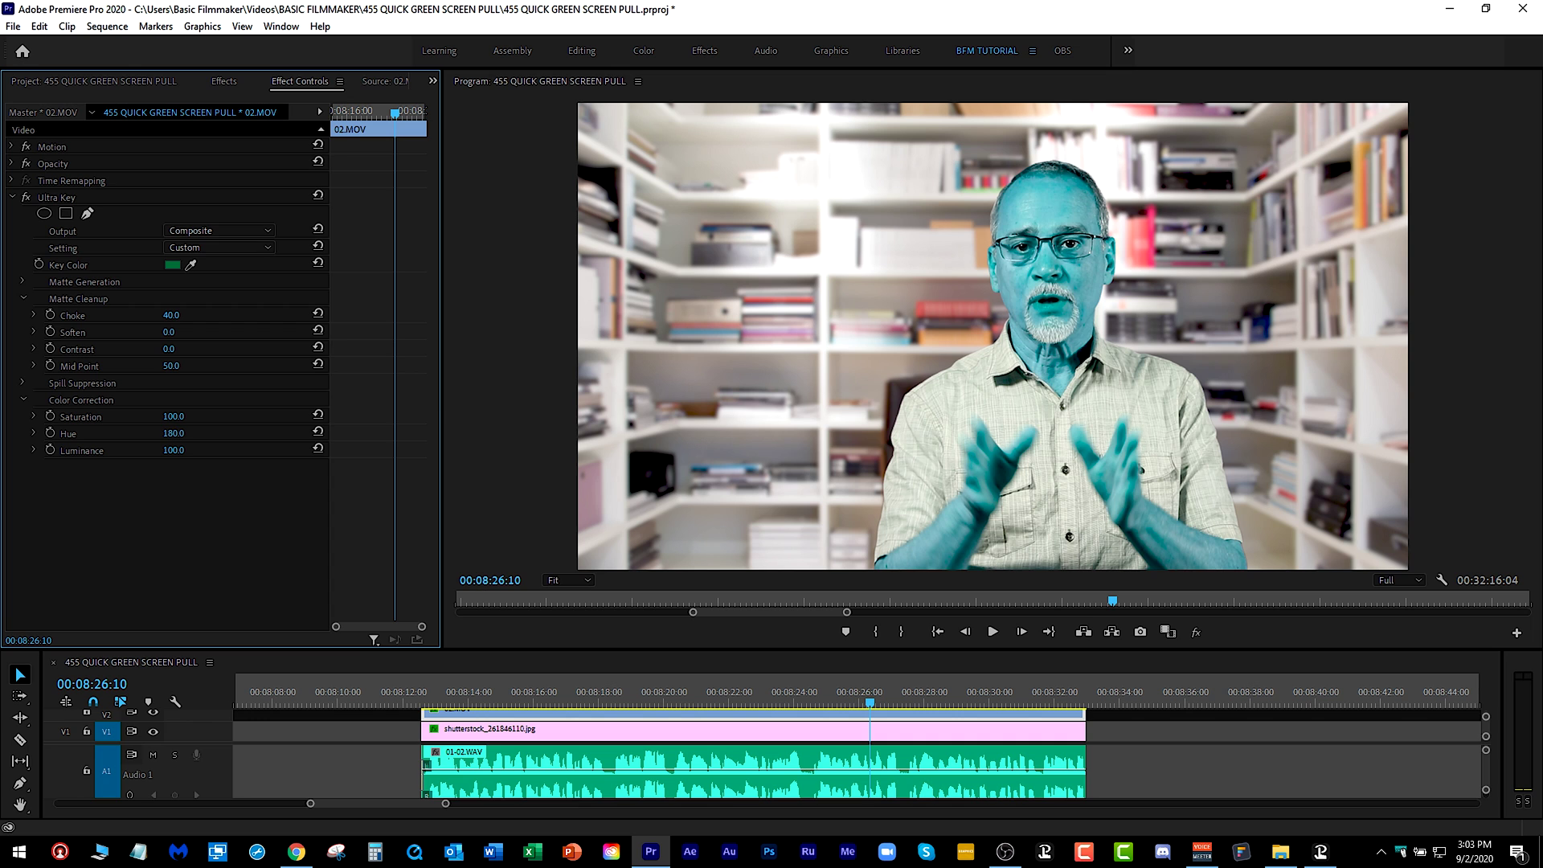
{"action": "key", "text": "ctrl+z"}
Step: Raise Ultra Key Luminance to 109.7 and play back to check it matches the background
{"action": "left_click_drag", "start_coordinate": [172, 450], "coordinate": [184, 452]}
{"action": "key", "text": "ctrl+z"}
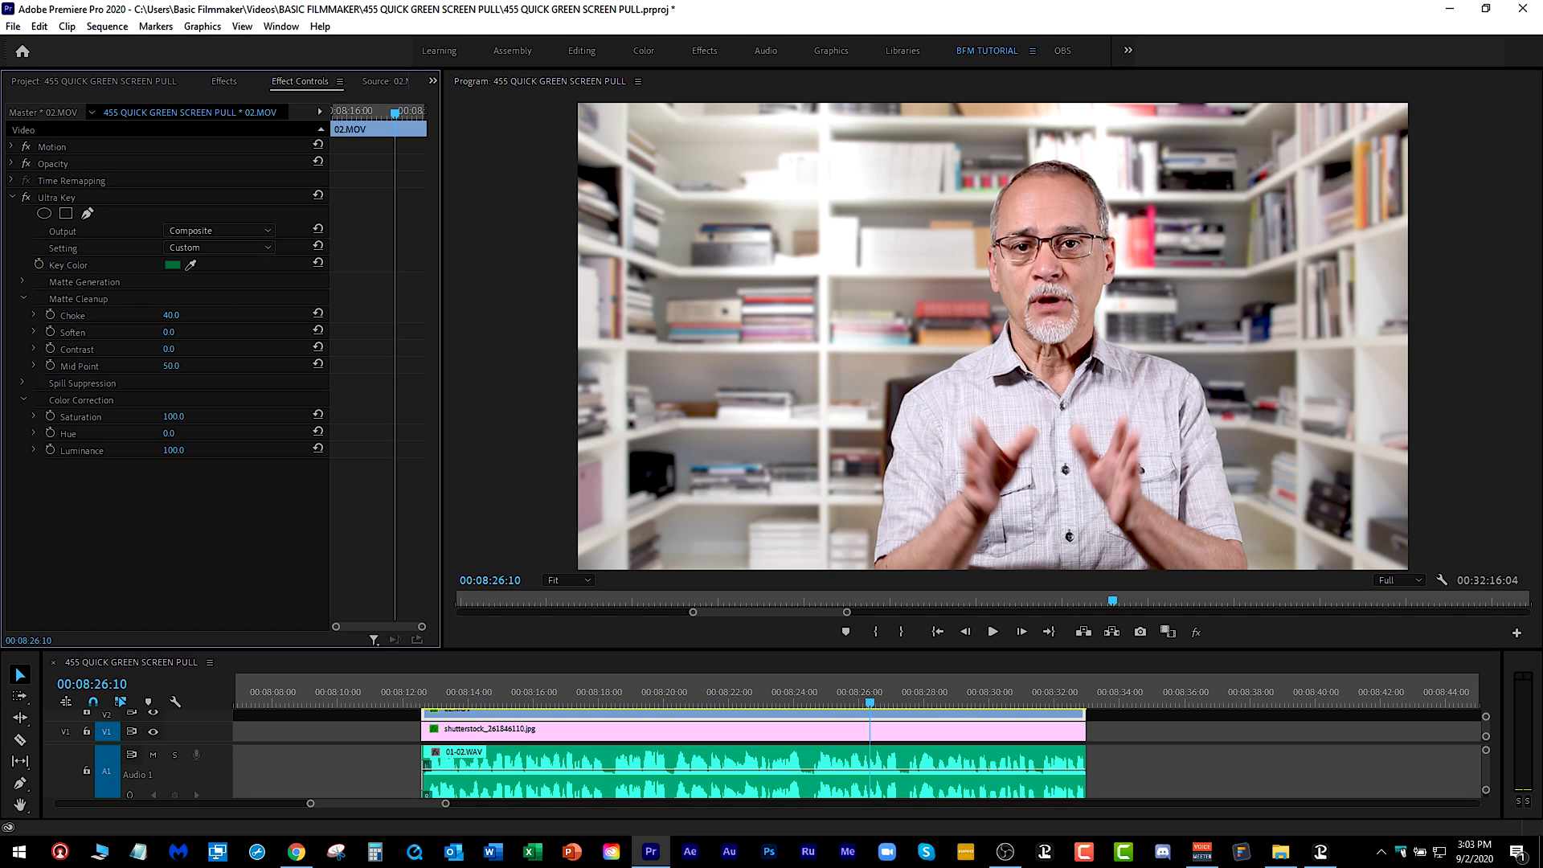
{"action": "left_click_drag", "start_coordinate": [173, 451], "coordinate": [180, 451]}
{"action": "left_click_drag", "start_coordinate": [703, 706], "coordinate": [765, 707]}
{"action": "key", "text": "space"}
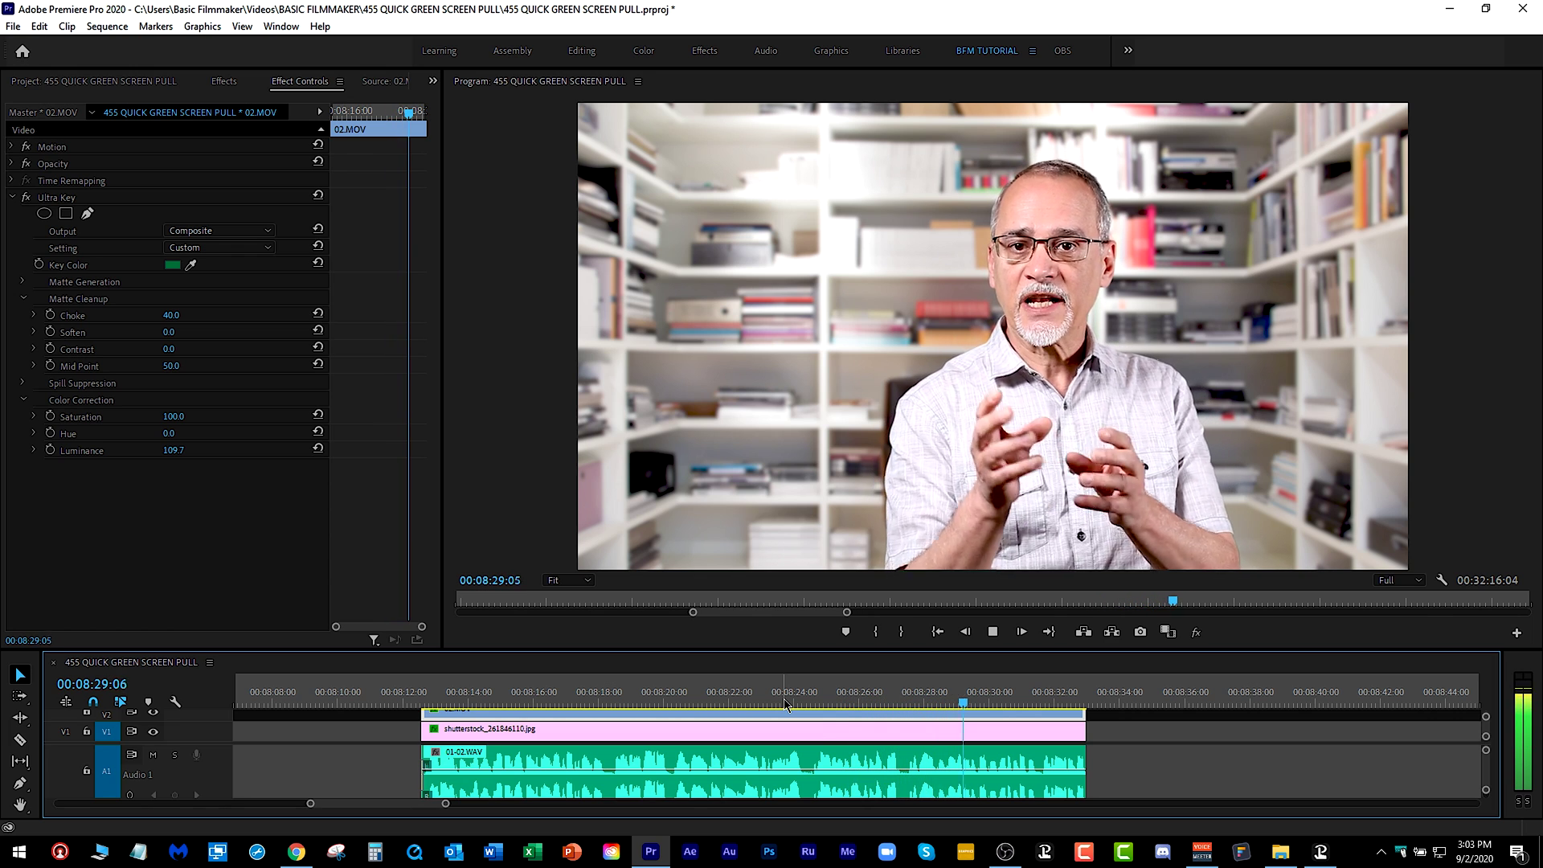
{"action": "key", "text": "space"}
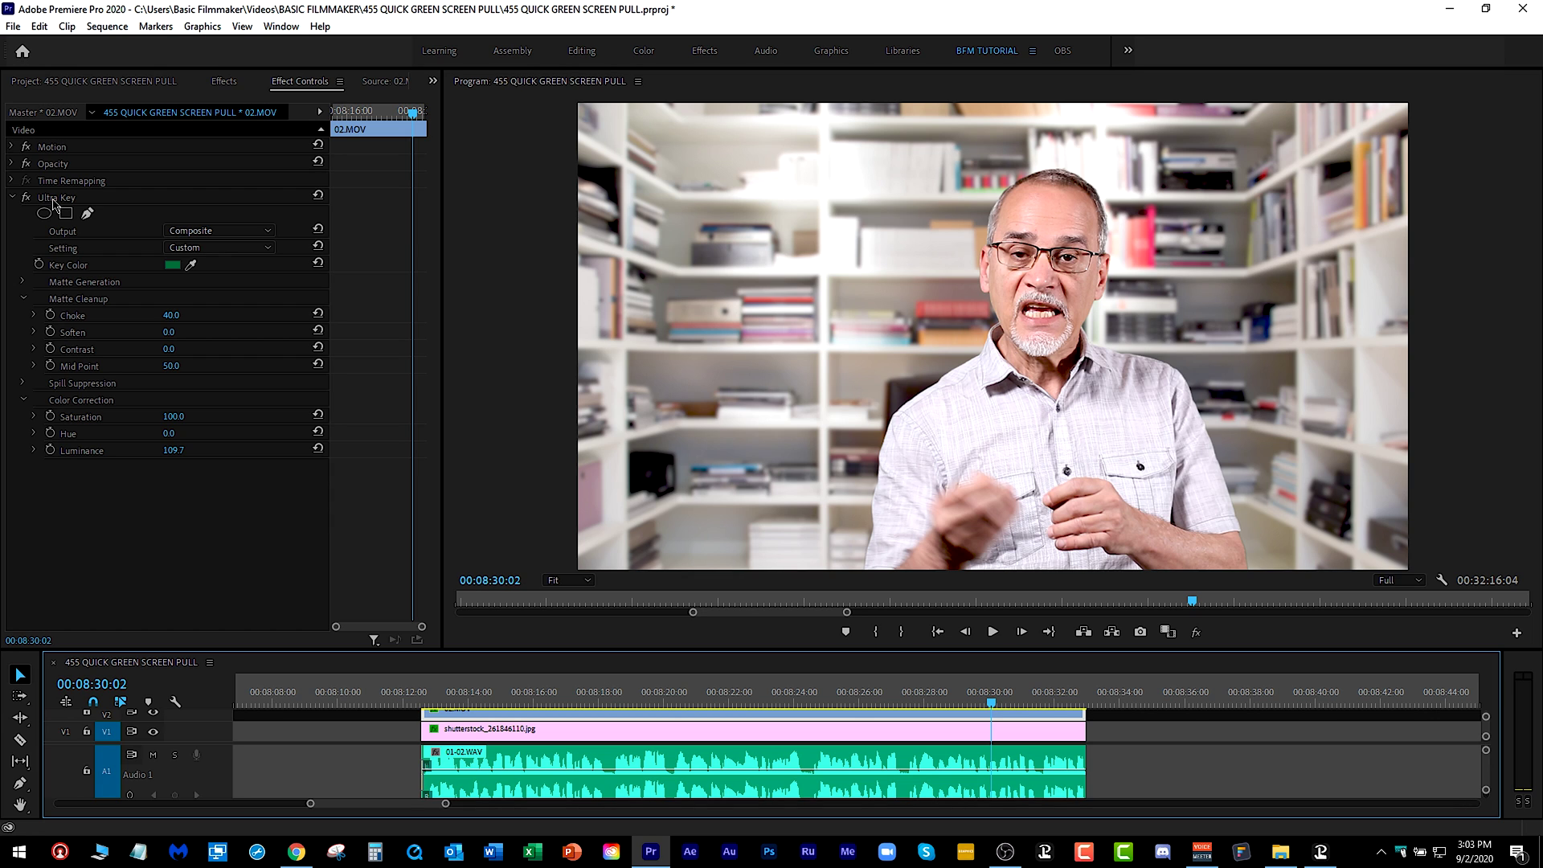
{"action": "left_click", "coordinate": [12, 197]}
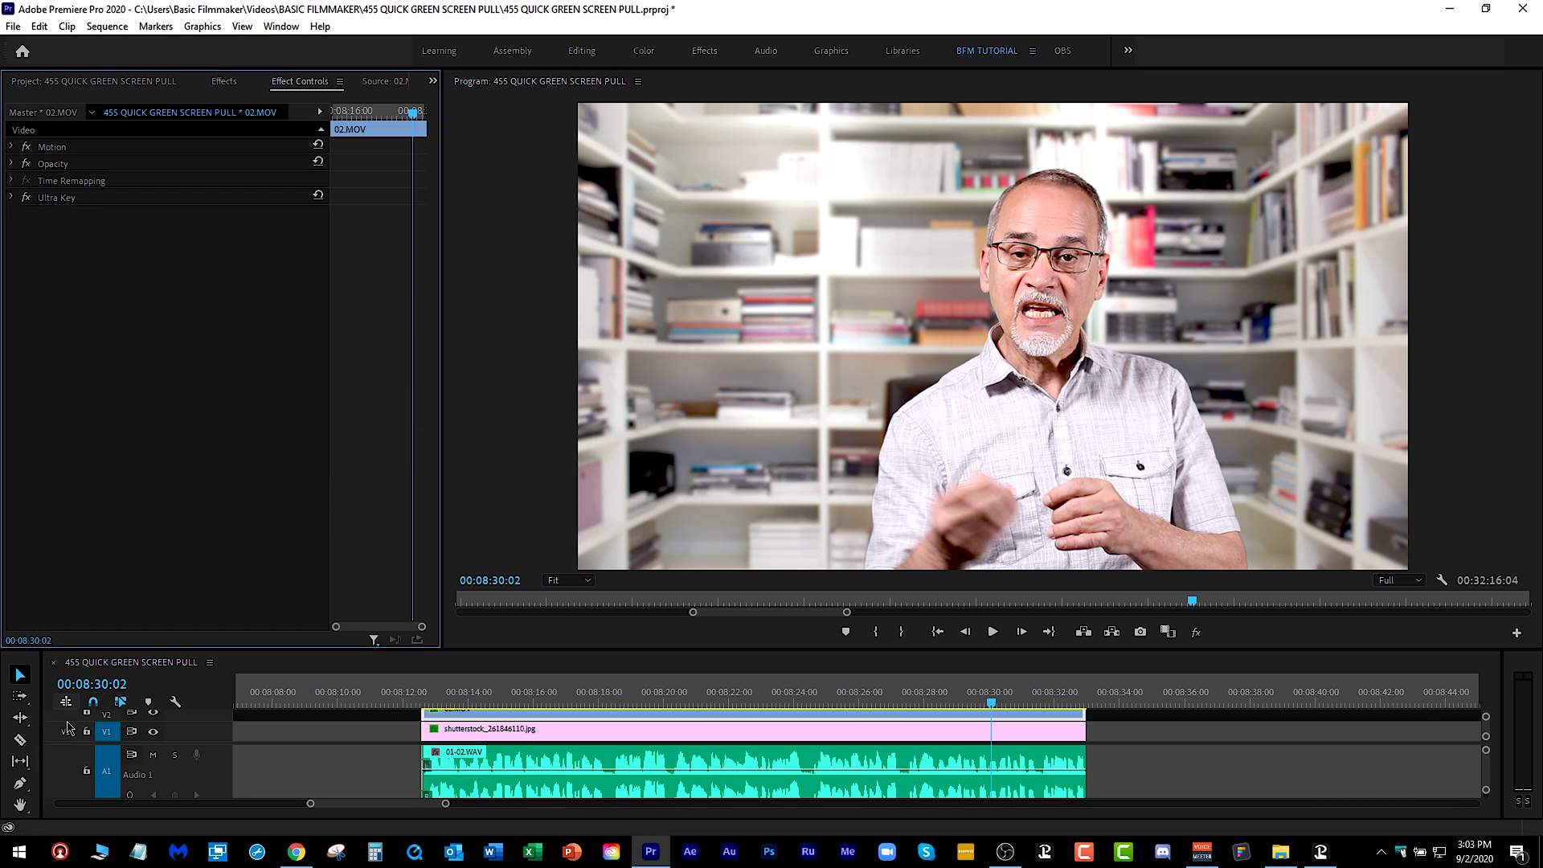